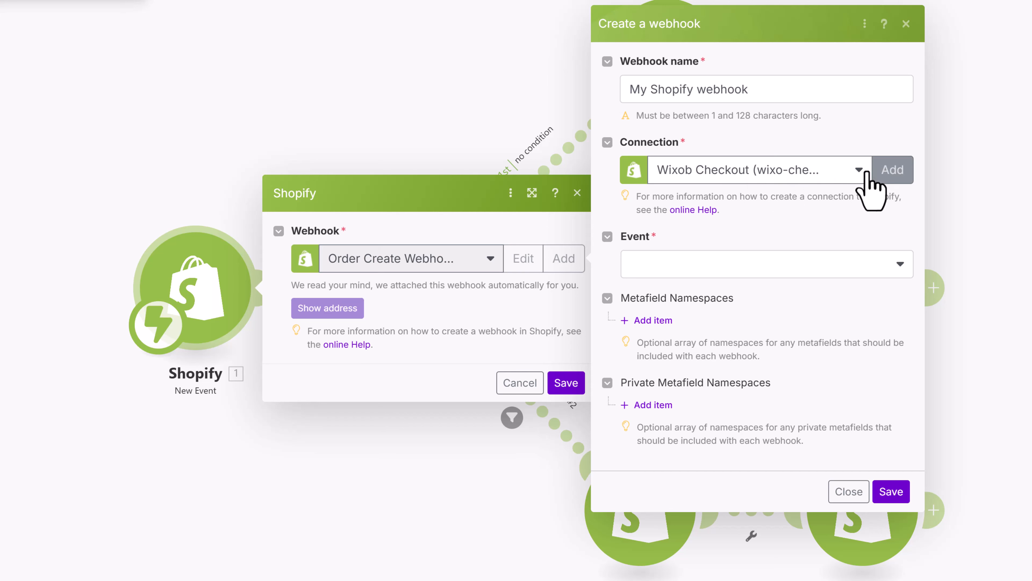
- Set the webhook event to orders/create, then close the Create a webhook form
click(702, 263)
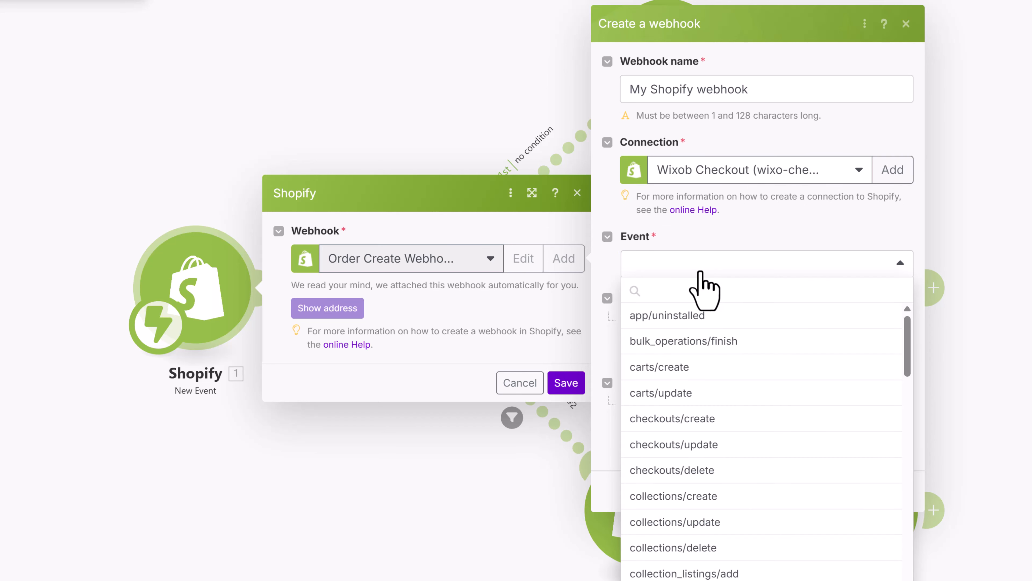
text(order)
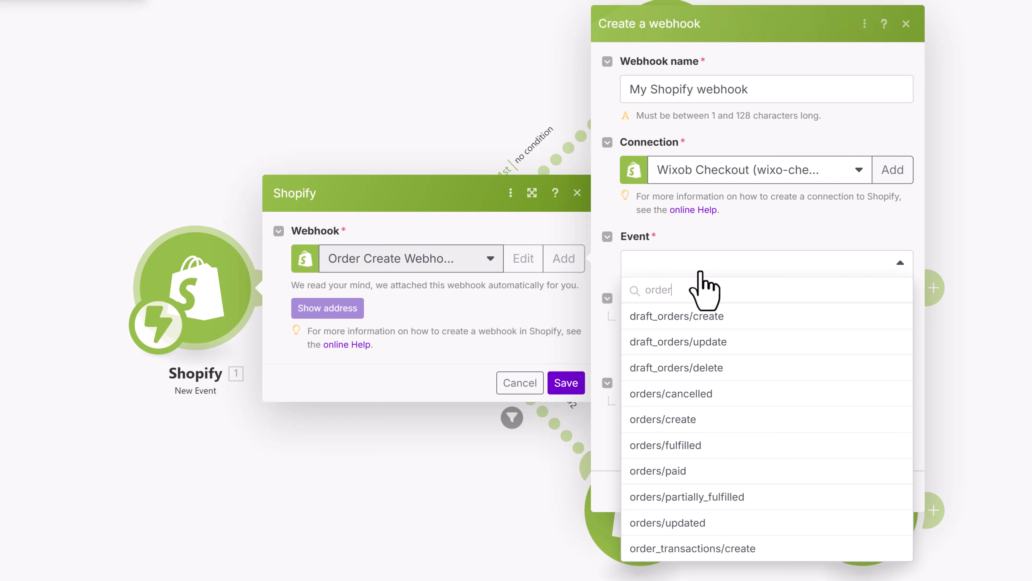
click(675, 420)
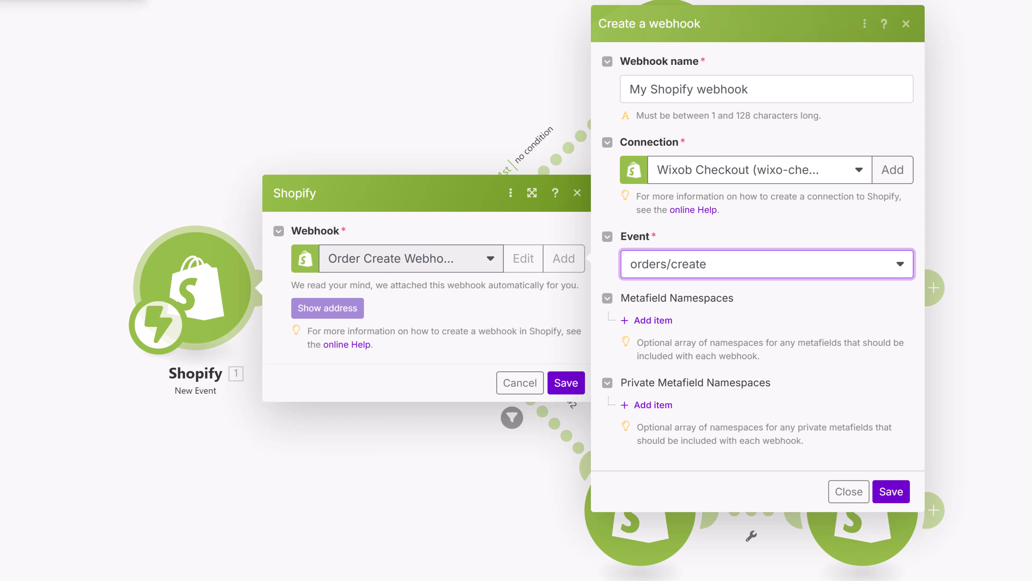
click(906, 23)
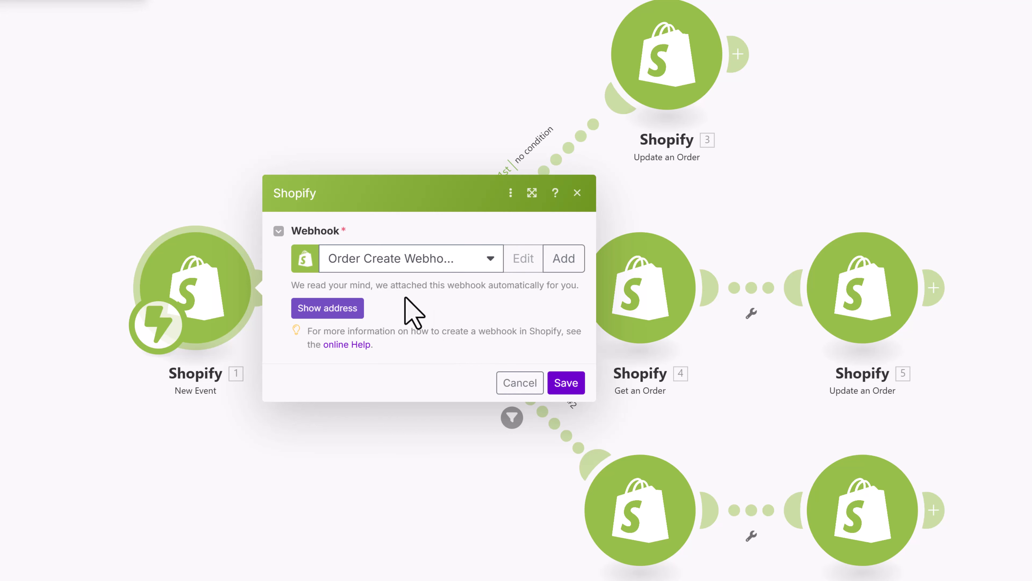
- Close the trigger settings and review the first route's Update an Order tags for shipping city and gateway
click(510, 386)
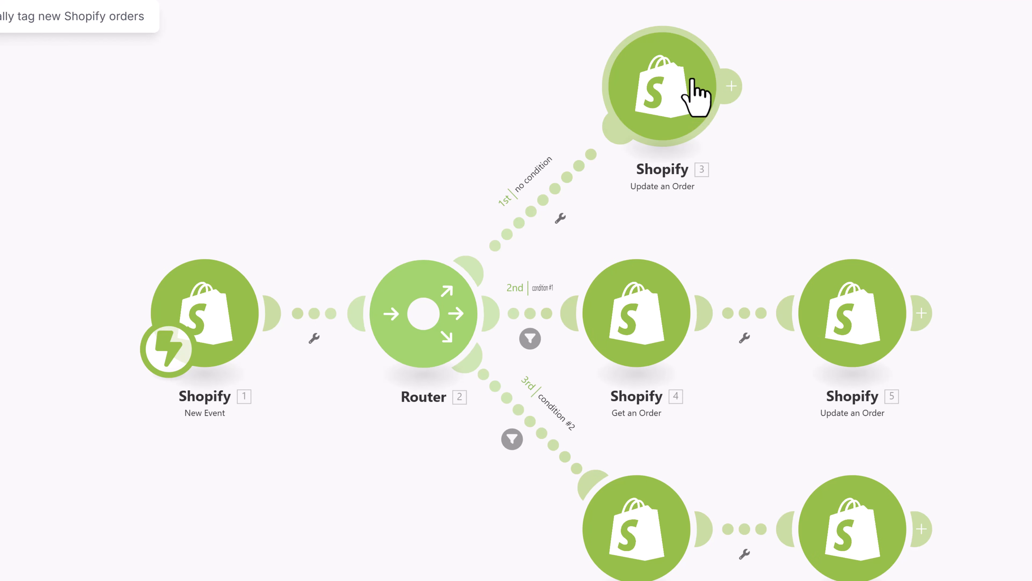
click(692, 79)
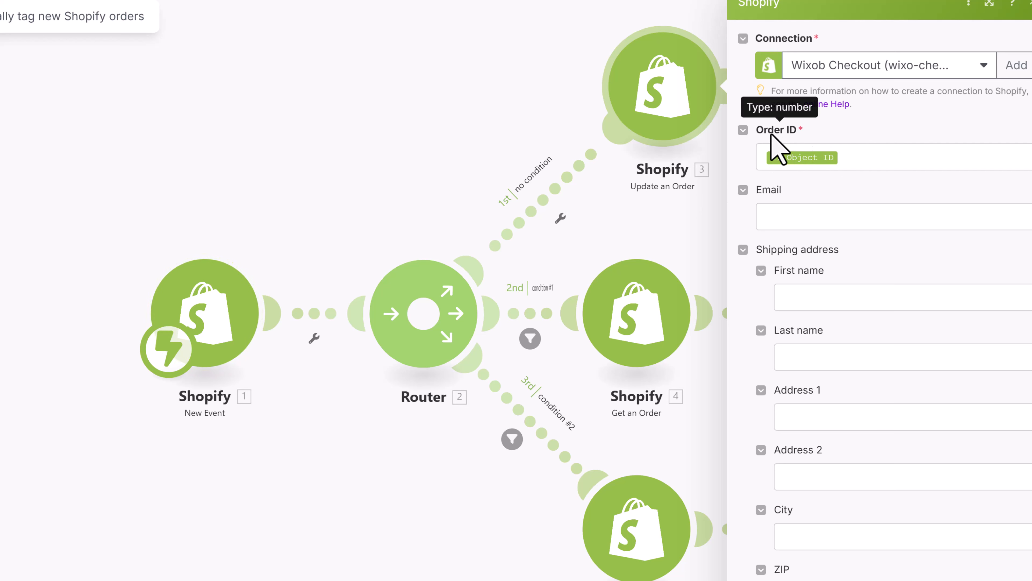
scroll(845, 216, down, 10)
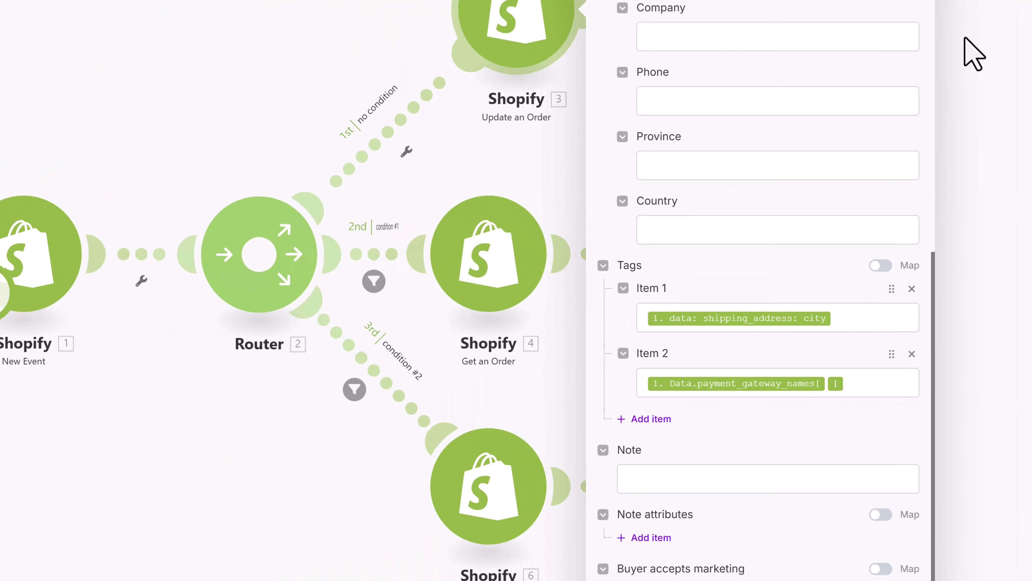
click(950, 94)
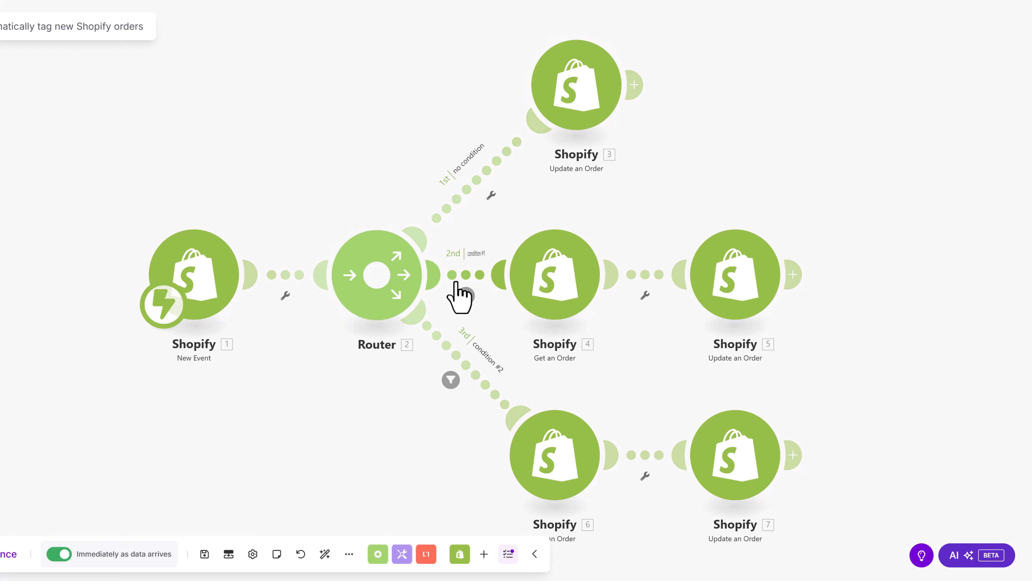
click(466, 295)
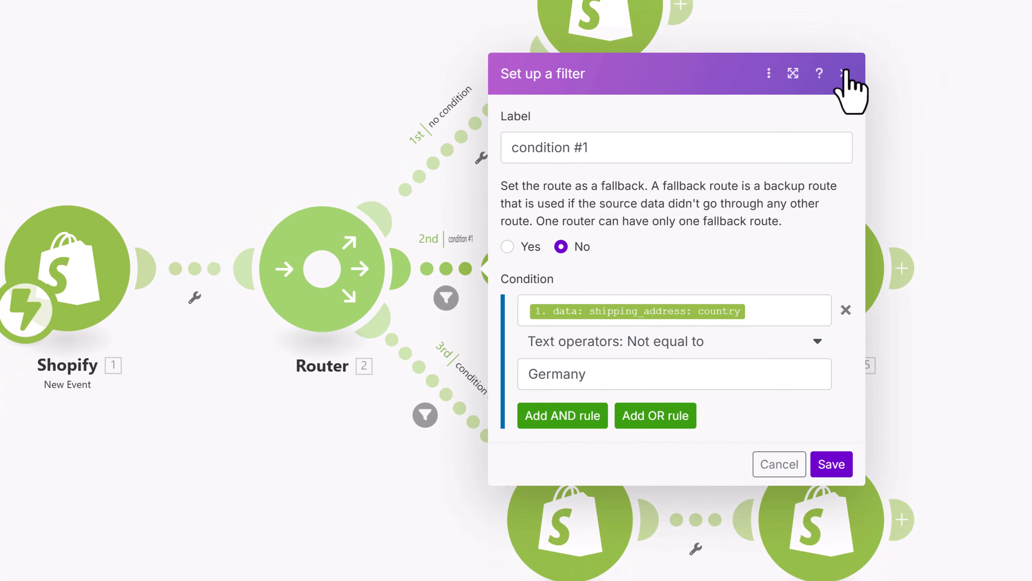
click(851, 87)
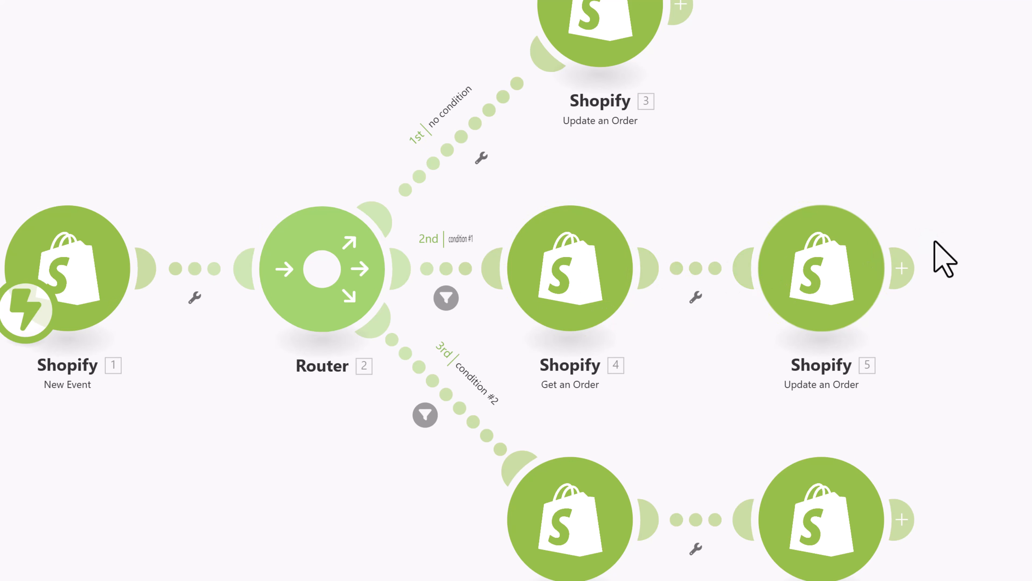
click(565, 288)
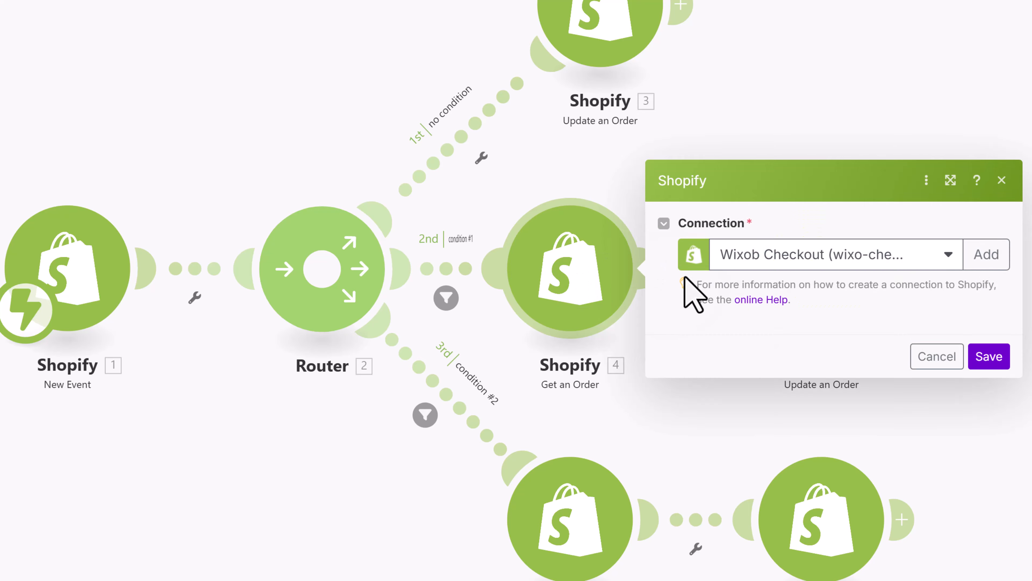
click(949, 387)
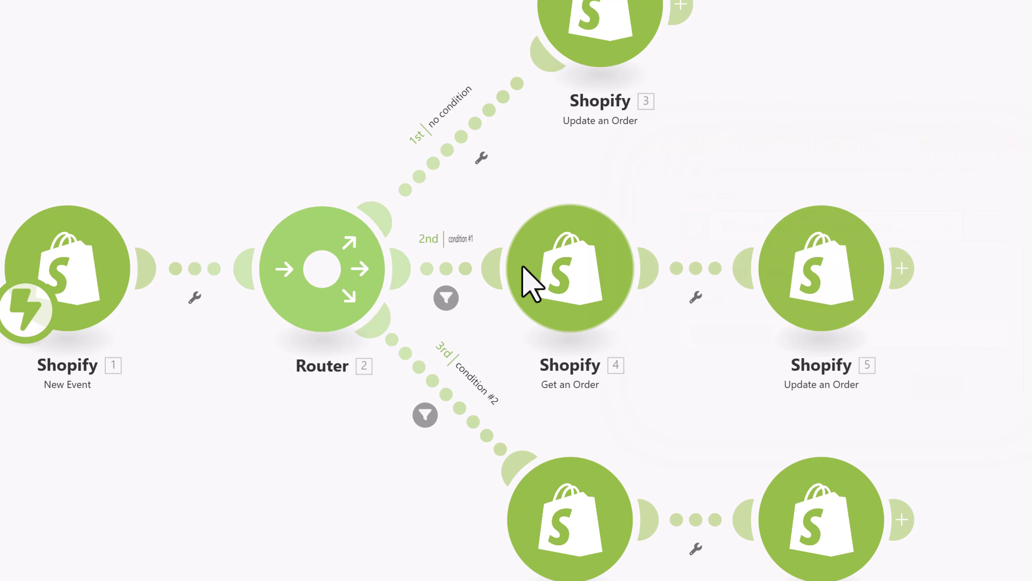
click(797, 277)
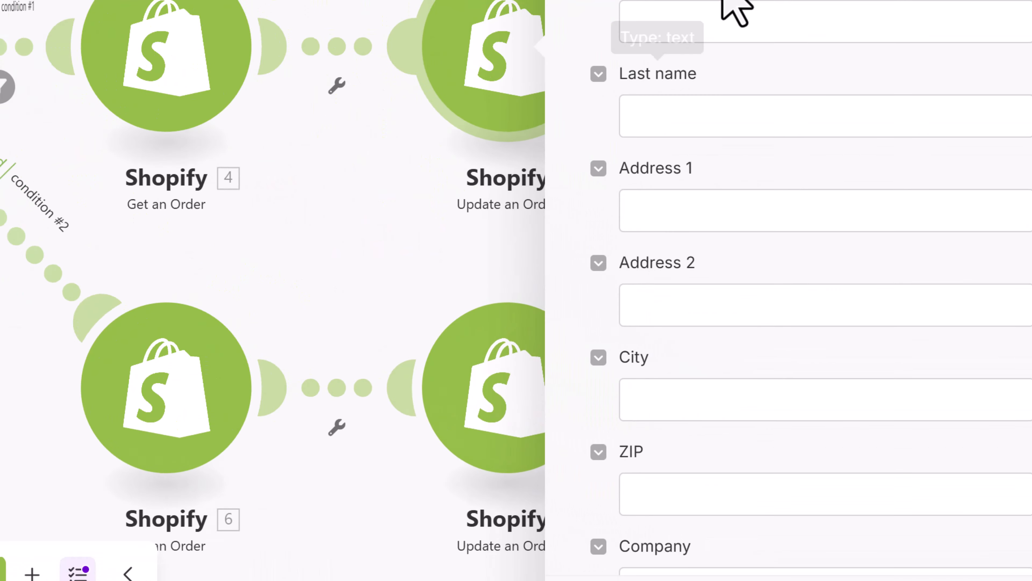
scroll(735, 17, down, 10)
scroll(652, 92, up, 2)
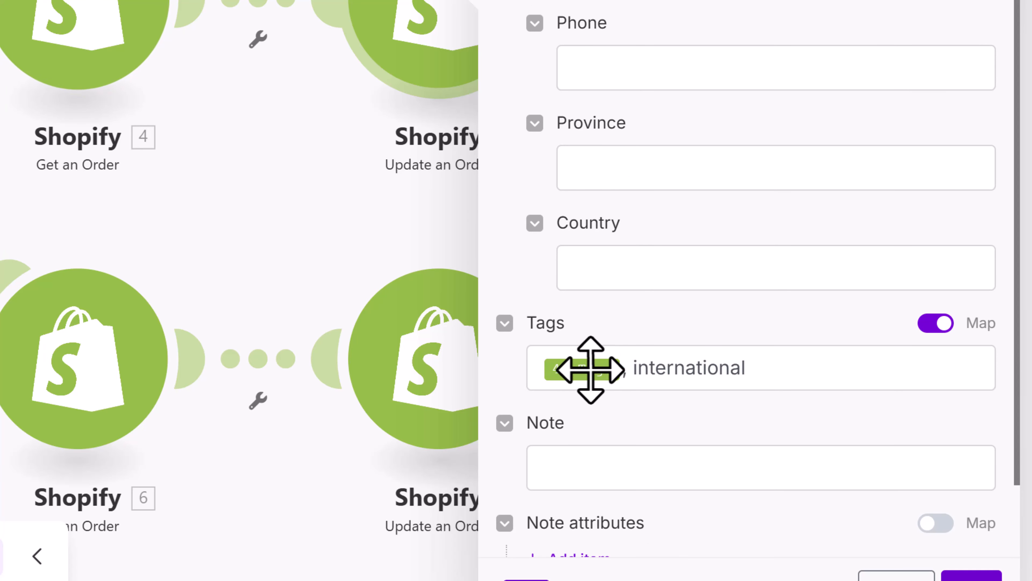
mouse_move(586, 377)
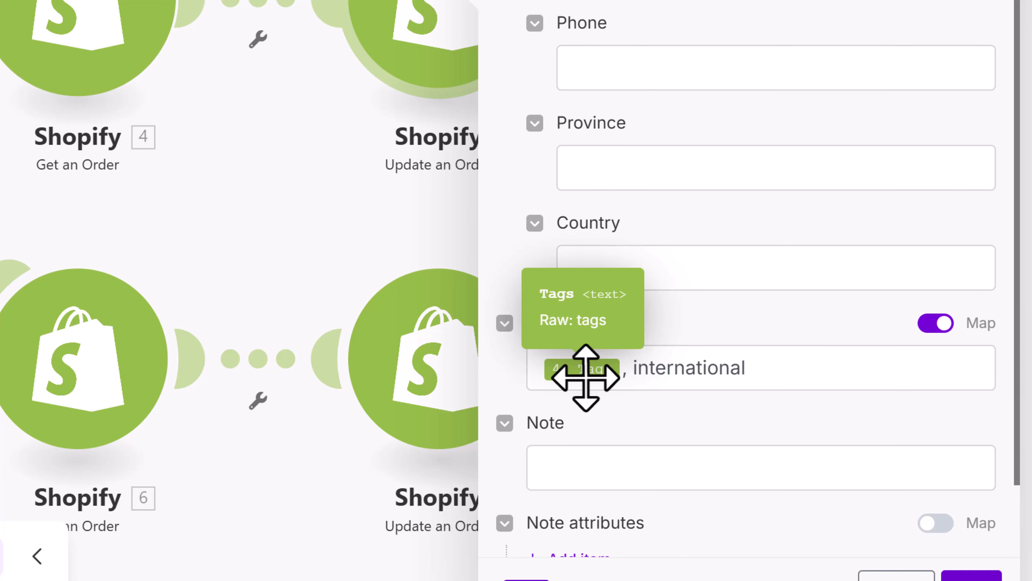
click(654, 371)
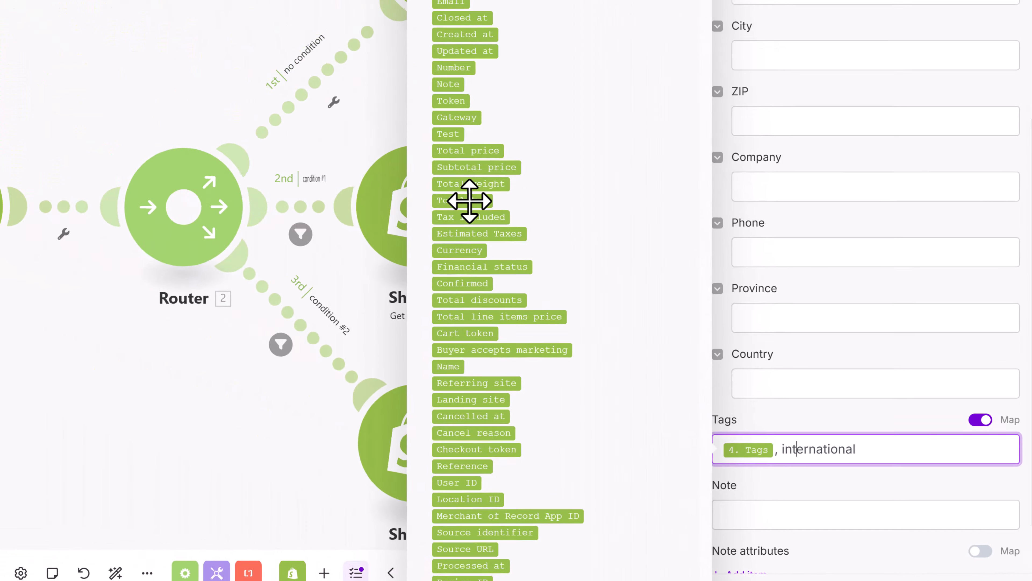
click(258, 64)
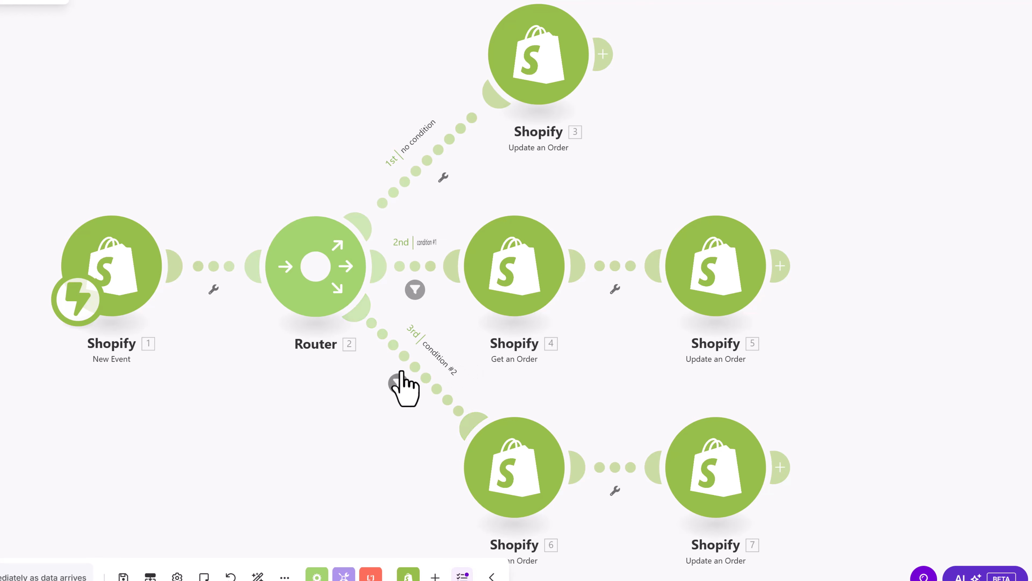
- Review the third route's total price over 500 filter and its Get an Order settings
click(382, 368)
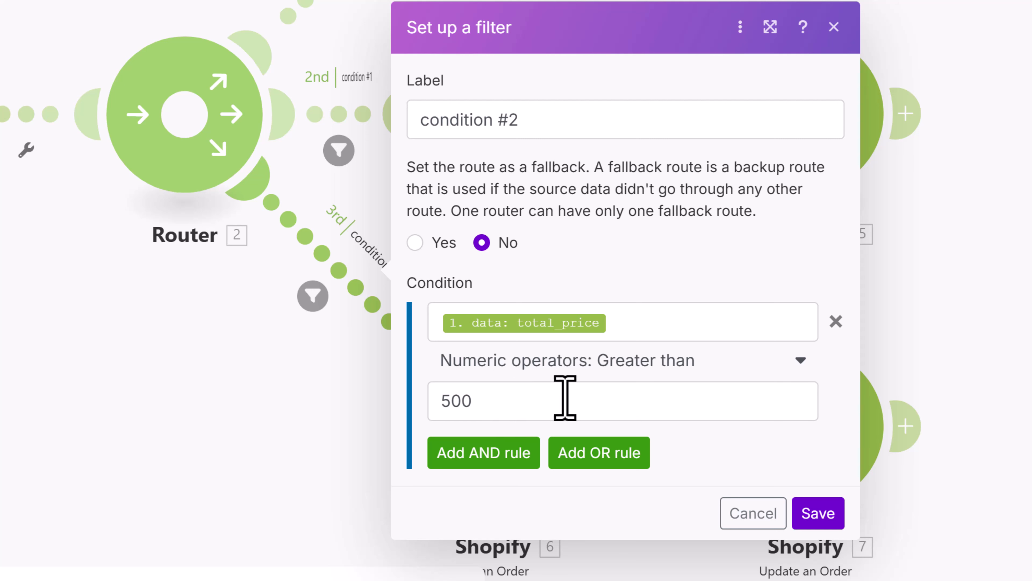
click(834, 27)
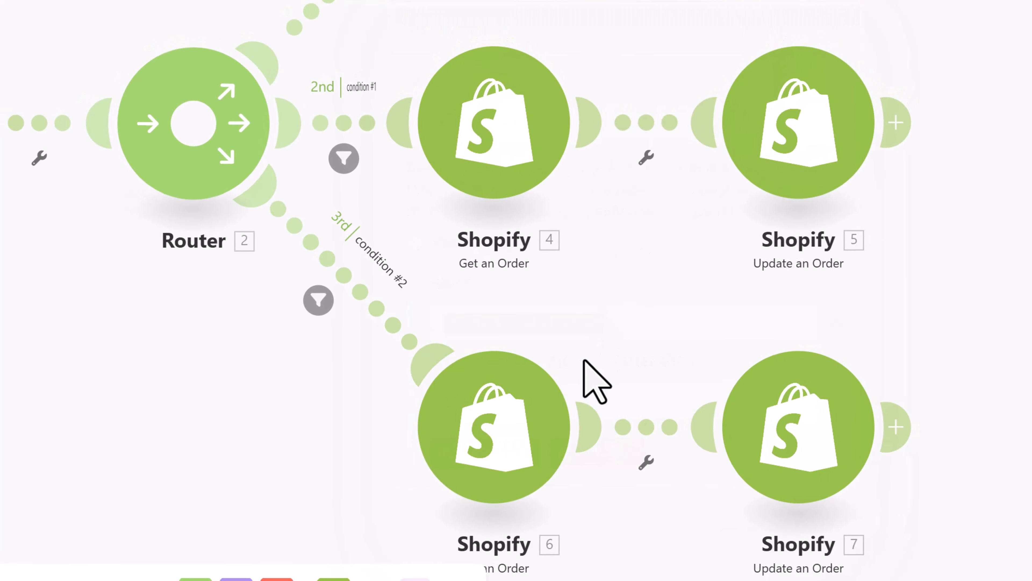
click(535, 434)
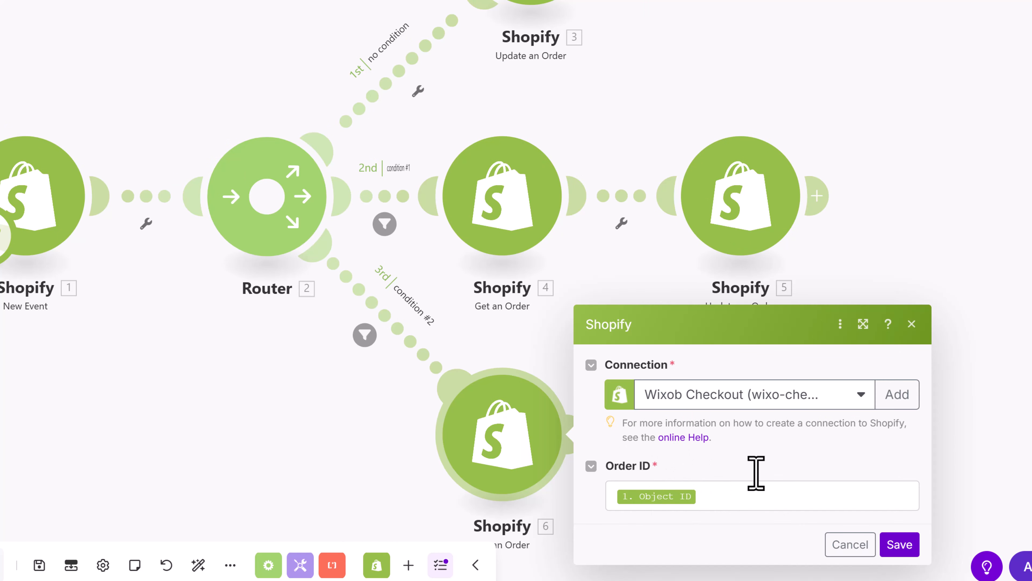
click(882, 230)
- Inspect the third route's order update Tags (6. Tags, important) and save the scenario
click(744, 413)
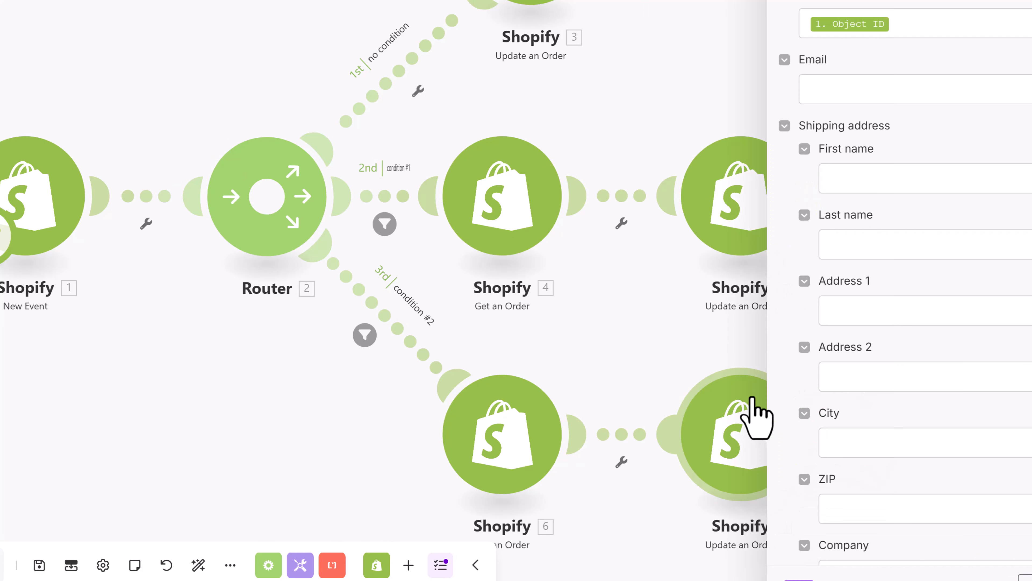
scroll(910, 232, down, 10)
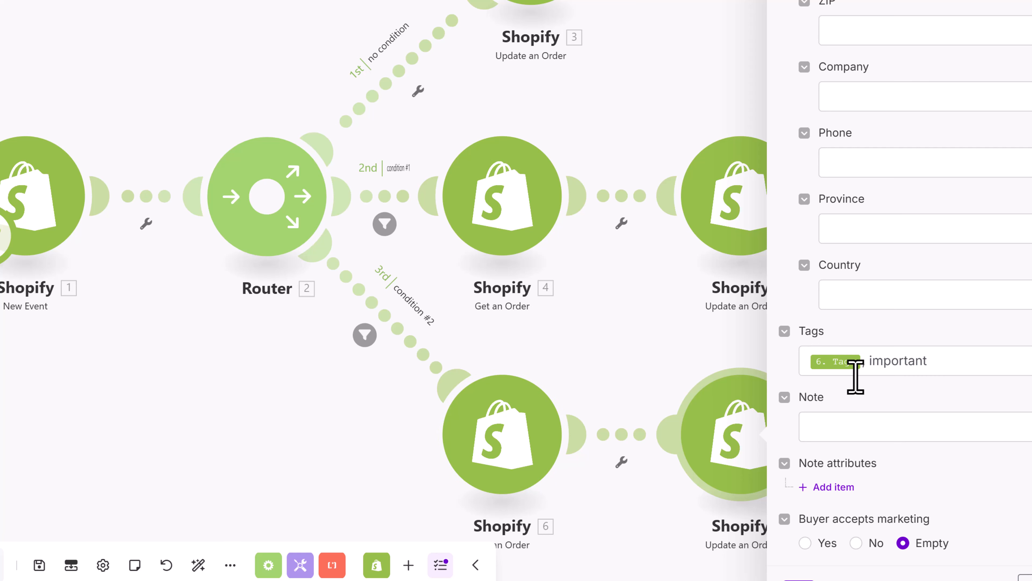
double_click(882, 361)
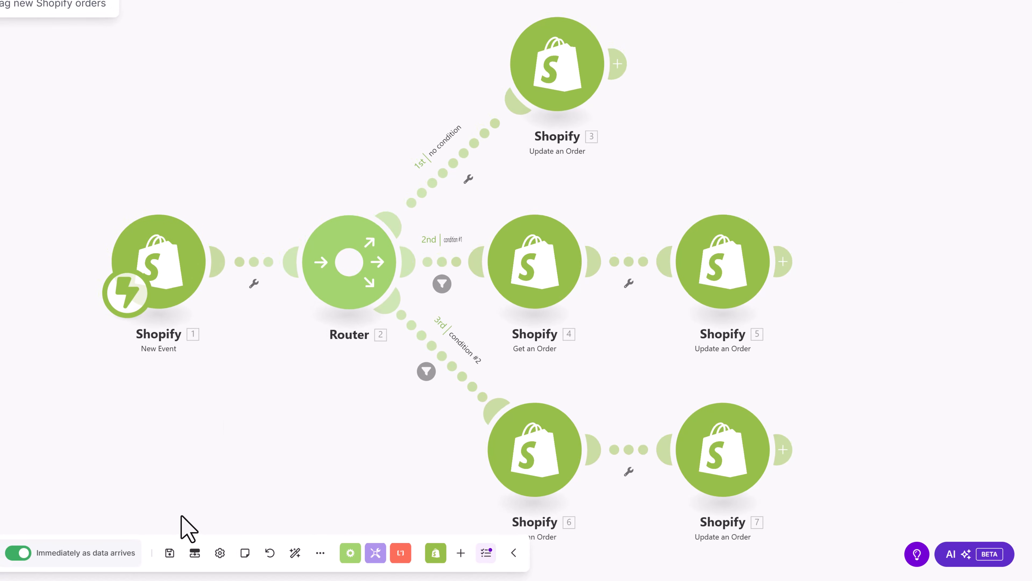
click(170, 554)
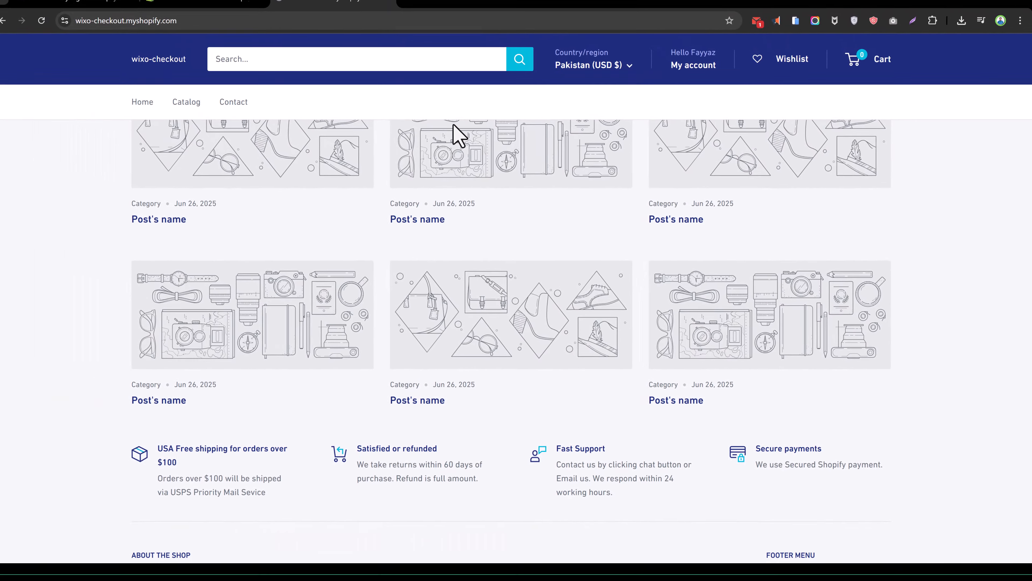
- Open the storefront's full product catalog
scroll(454, 154, up, 10)
click(243, 25)
click(275, 24)
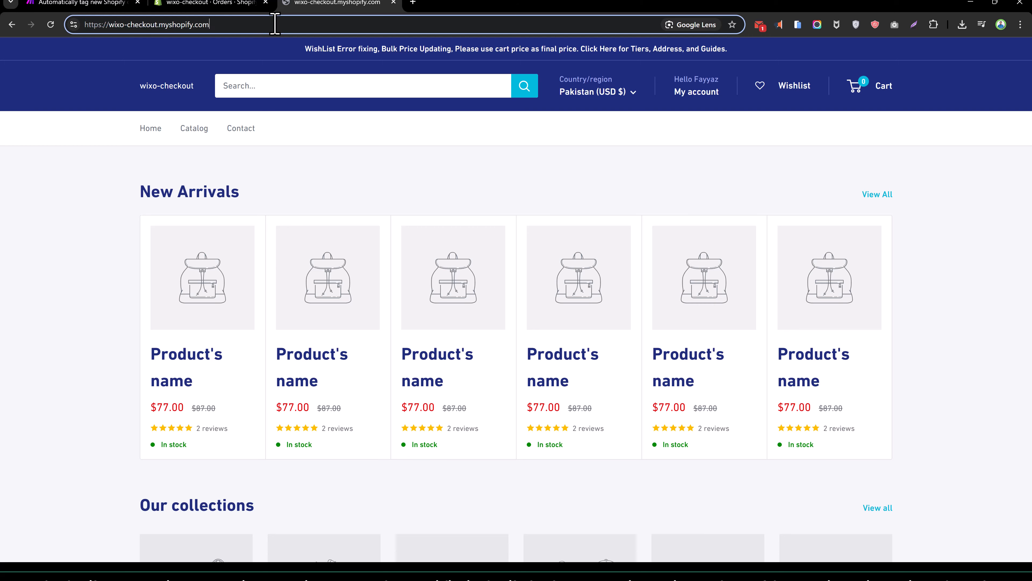
scroll(330, 156, down, 3)
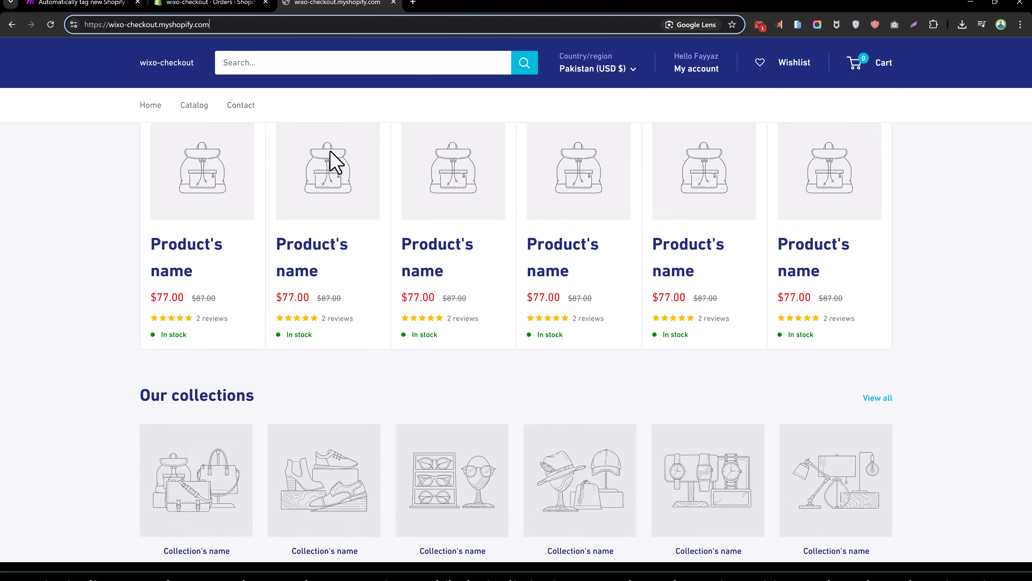
scroll(337, 163, up, 3)
click(200, 130)
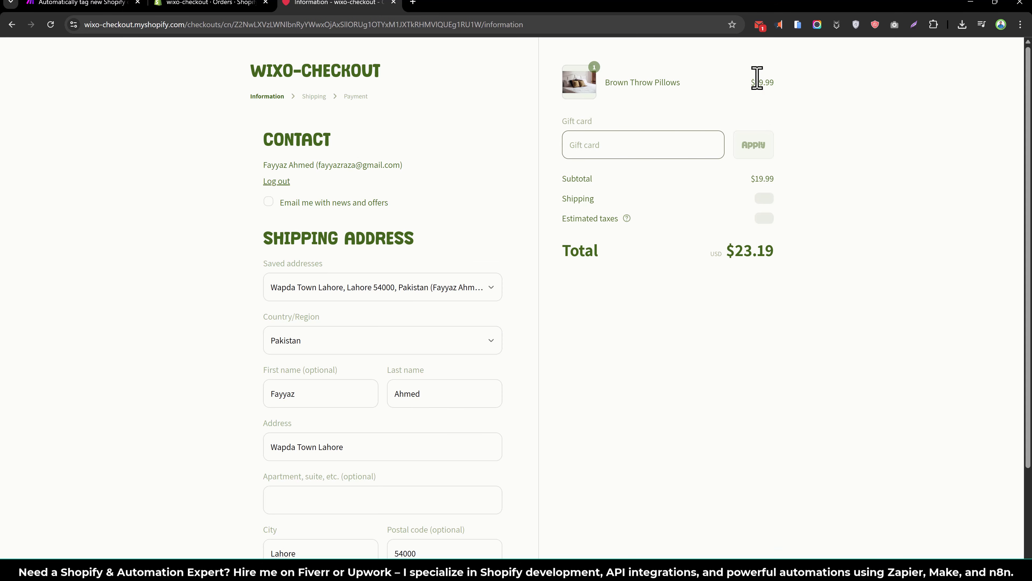
- Reload the Shopify admin orders list
click(214, 4)
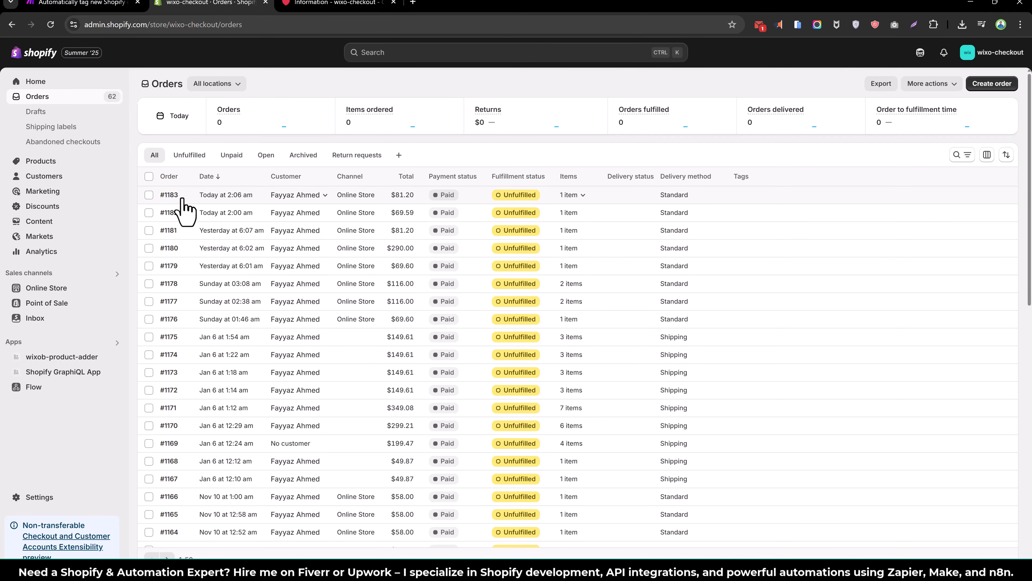
right_click(324, 84)
click(335, 124)
- Return to the checkout and continue through shipping to the payment step
click(368, 4)
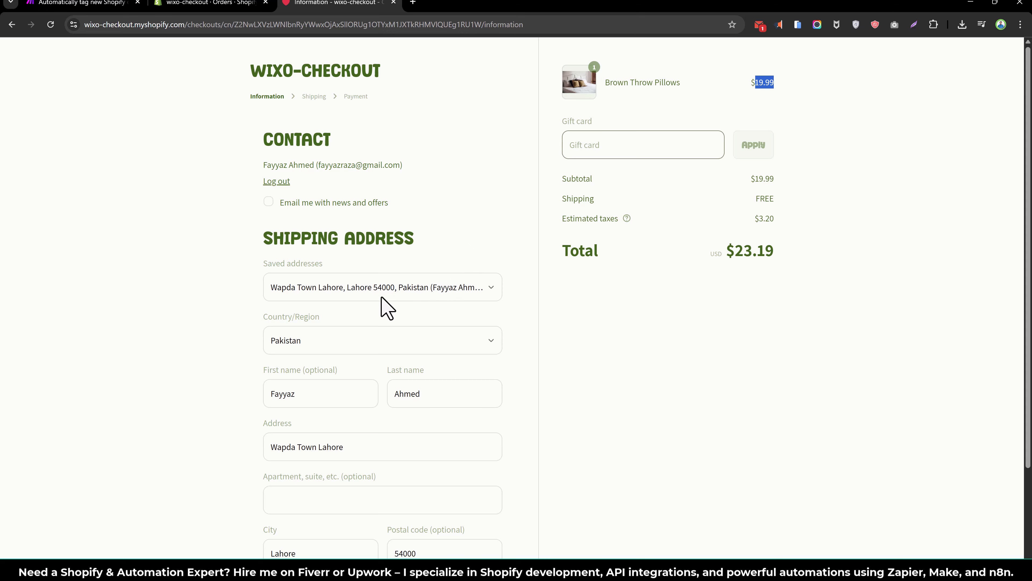
scroll(386, 308, down, 3)
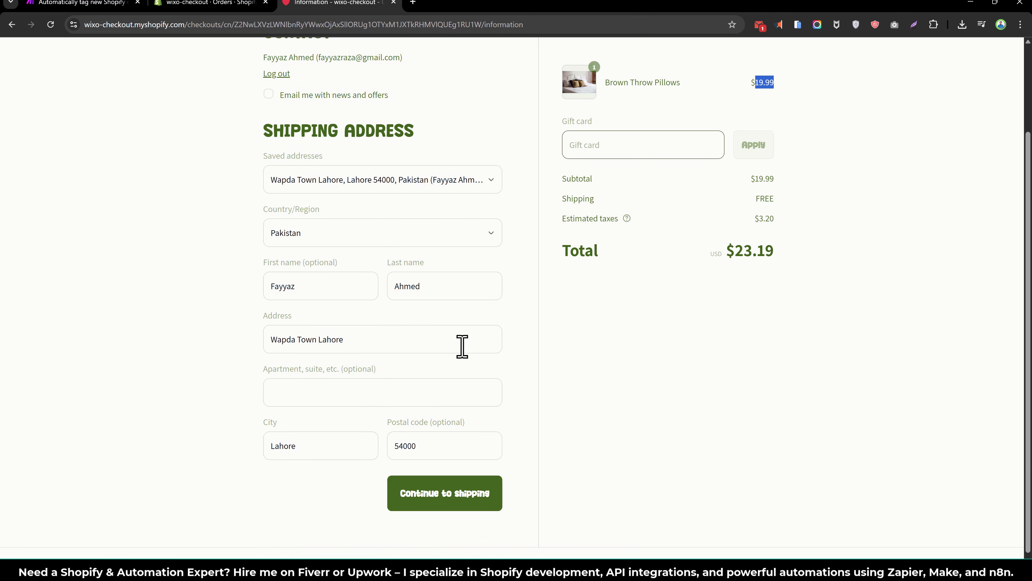
click(428, 484)
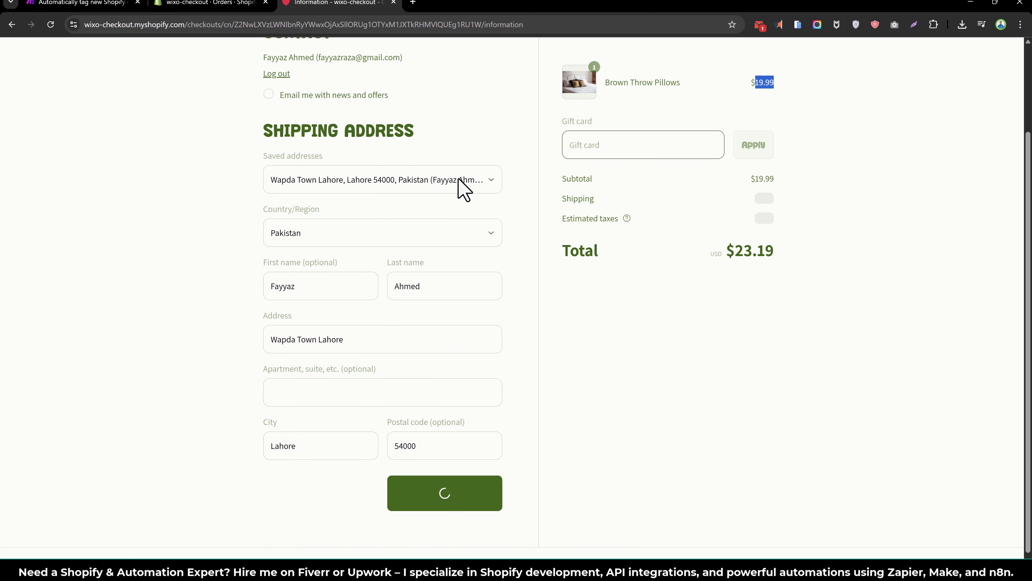
click(441, 315)
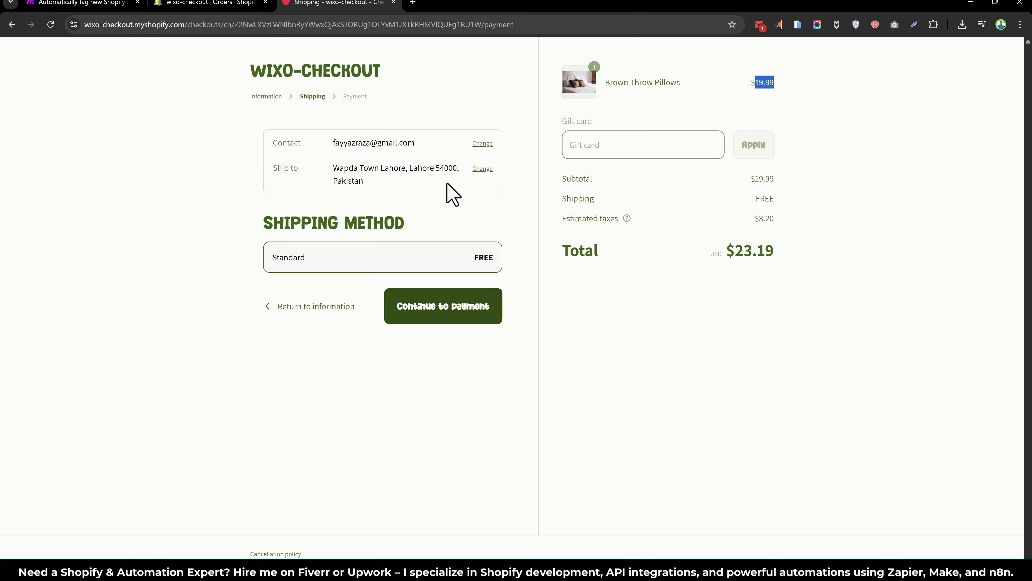
scroll(382, 390, down, 4)
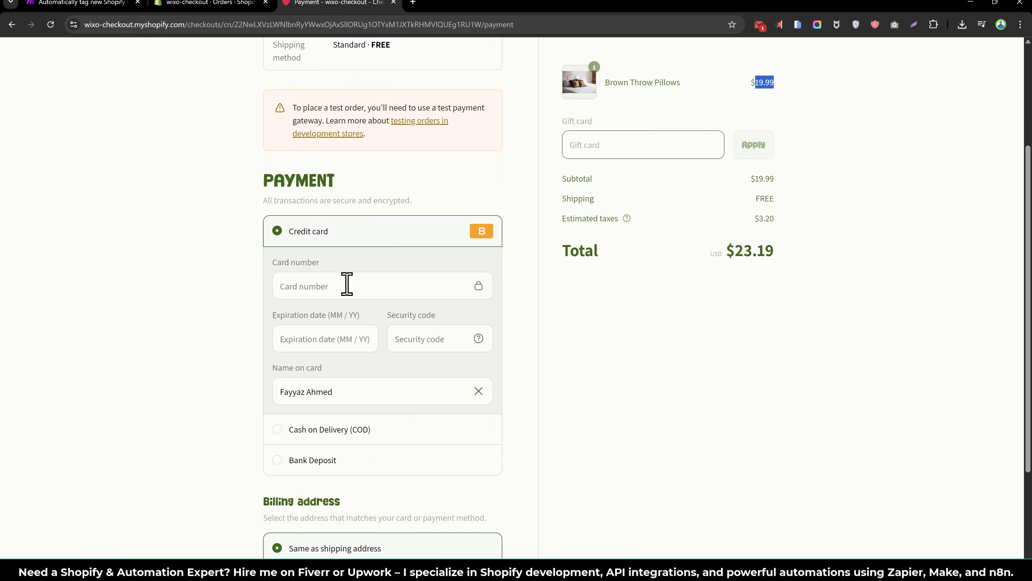
- Fill in the test card number and security code with the value 1
click(346, 283)
text(1)
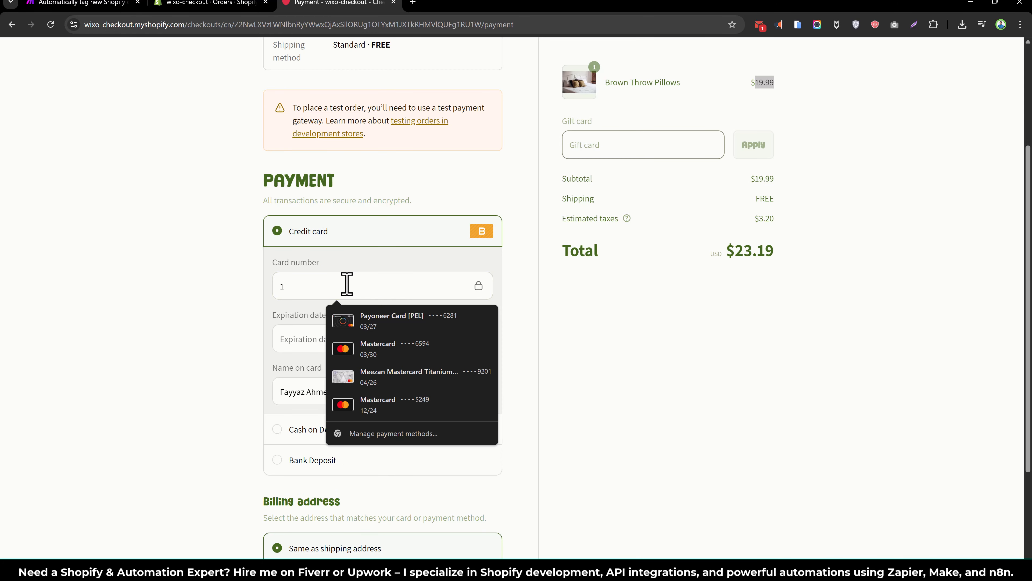
key(Tab)
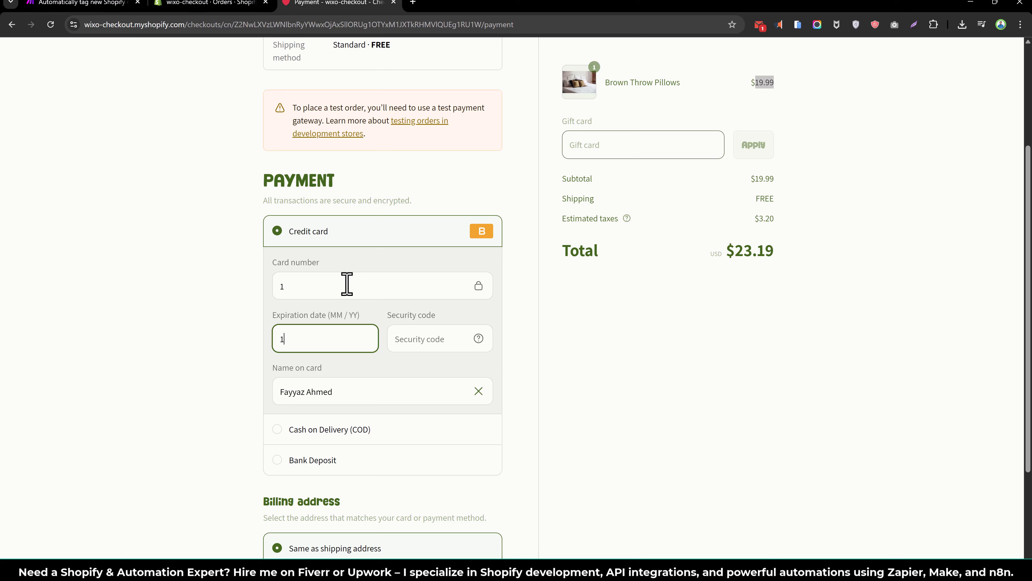
key(Tab)
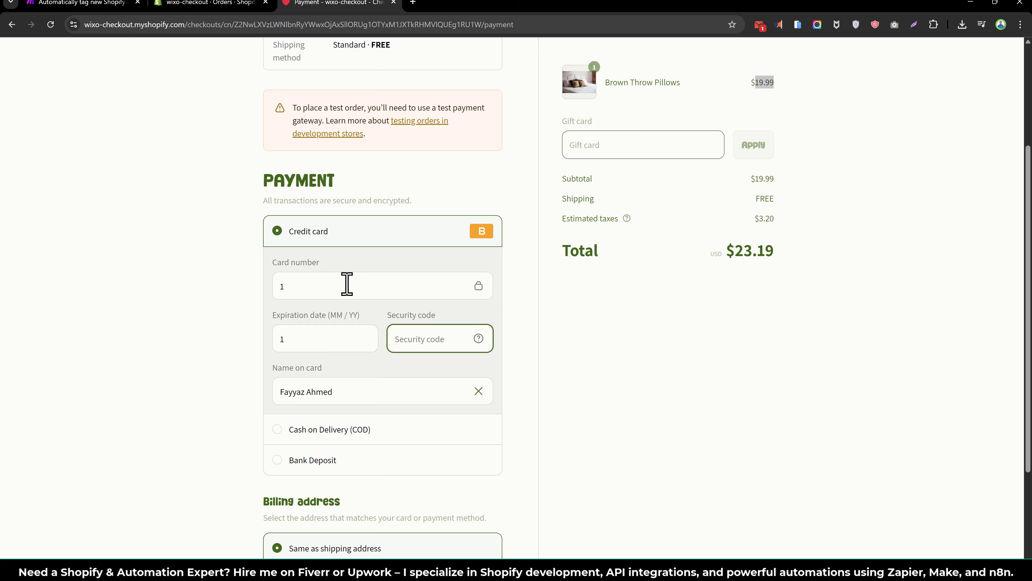
click(319, 349)
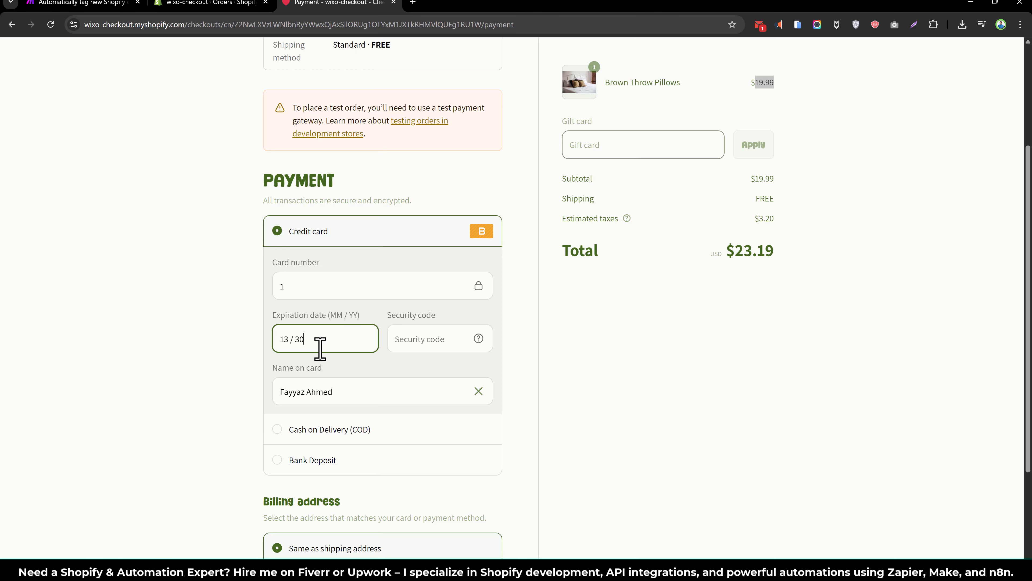
key(Tab)
text(1)
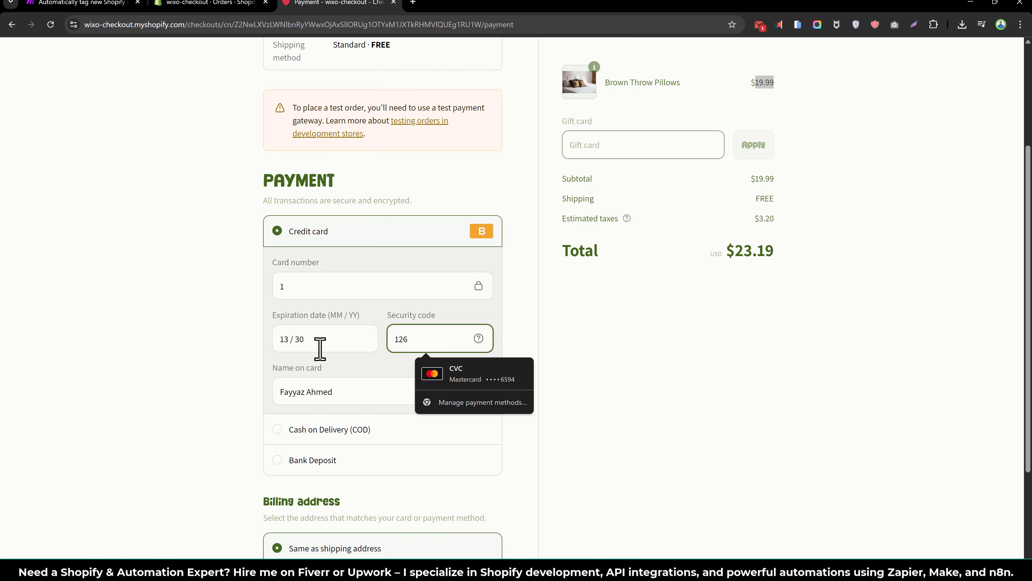
click(711, 338)
- Pay now, correct the invalid expiration date, and submit payment again to place the order
scroll(526, 400, down, 3)
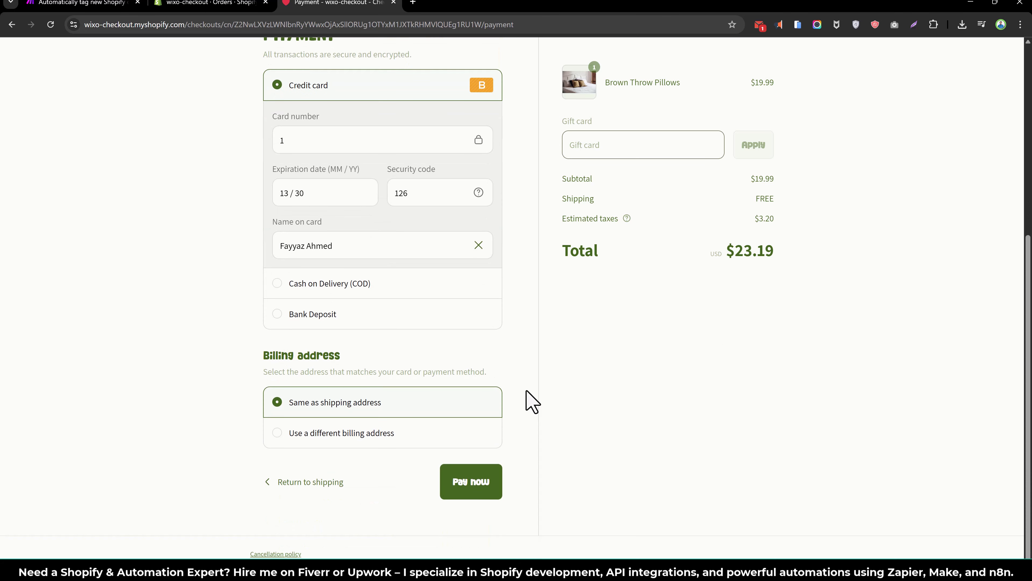
click(488, 469)
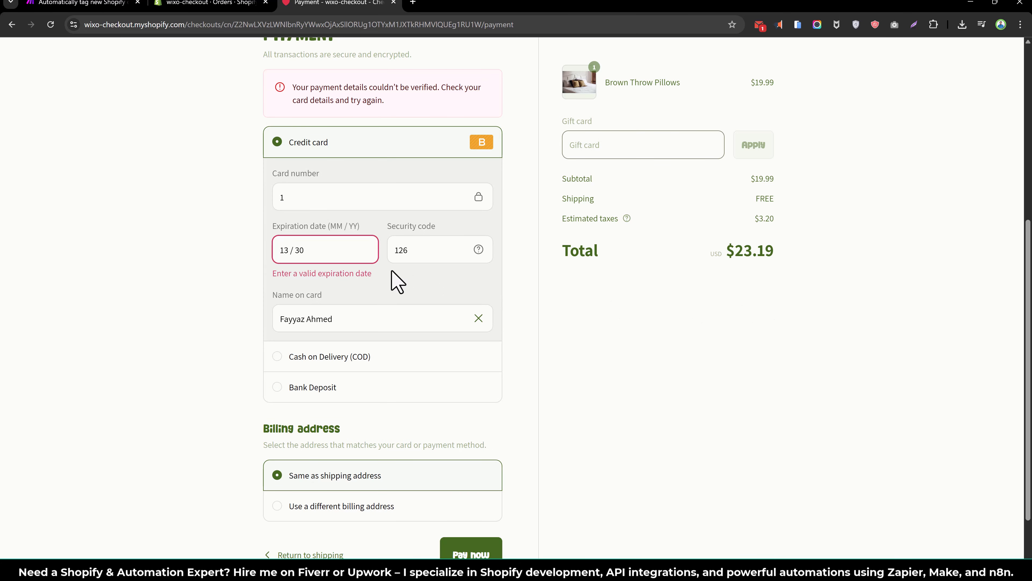
click(283, 250)
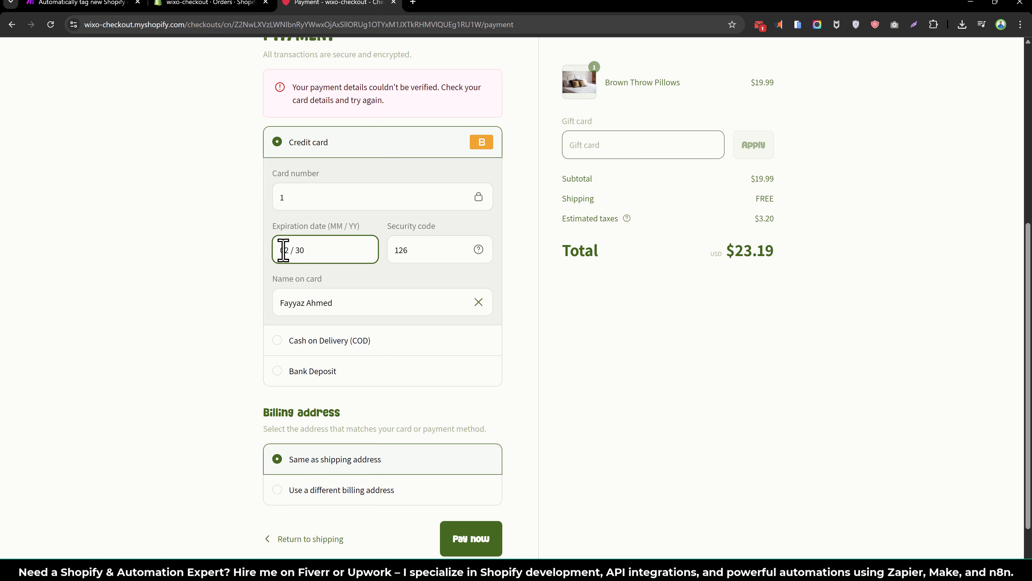
scroll(424, 261, up, 1)
scroll(548, 337, down, 2)
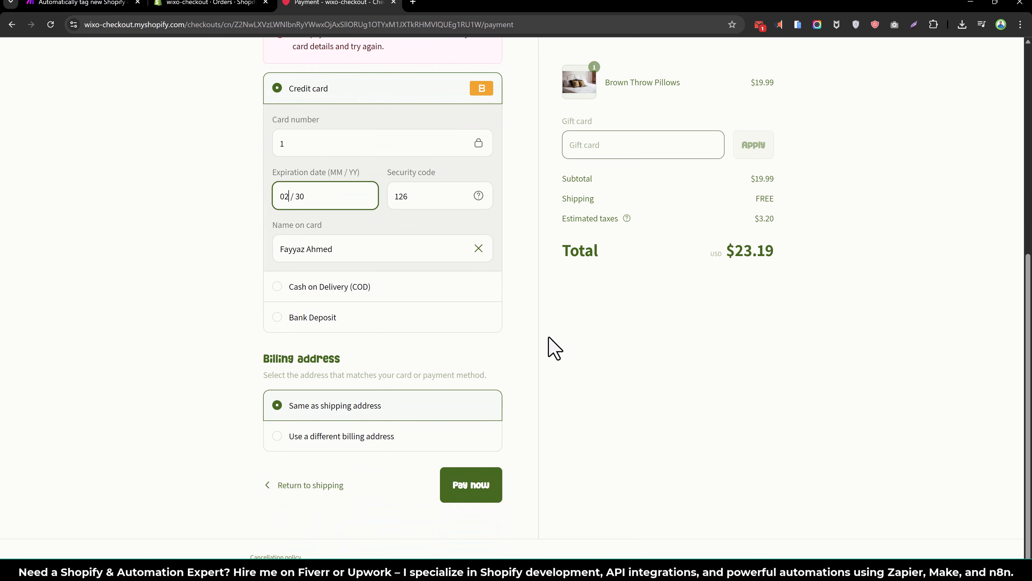
click(481, 486)
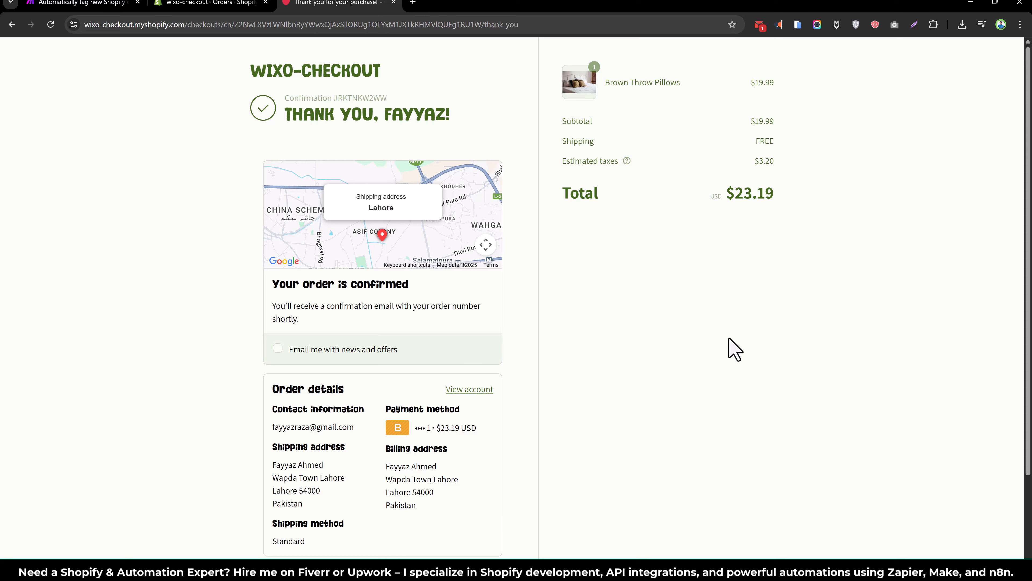
- Refresh Shopify orders to show #1184 tagged bogus, international, Lahore, then return to Make
click(197, 5)
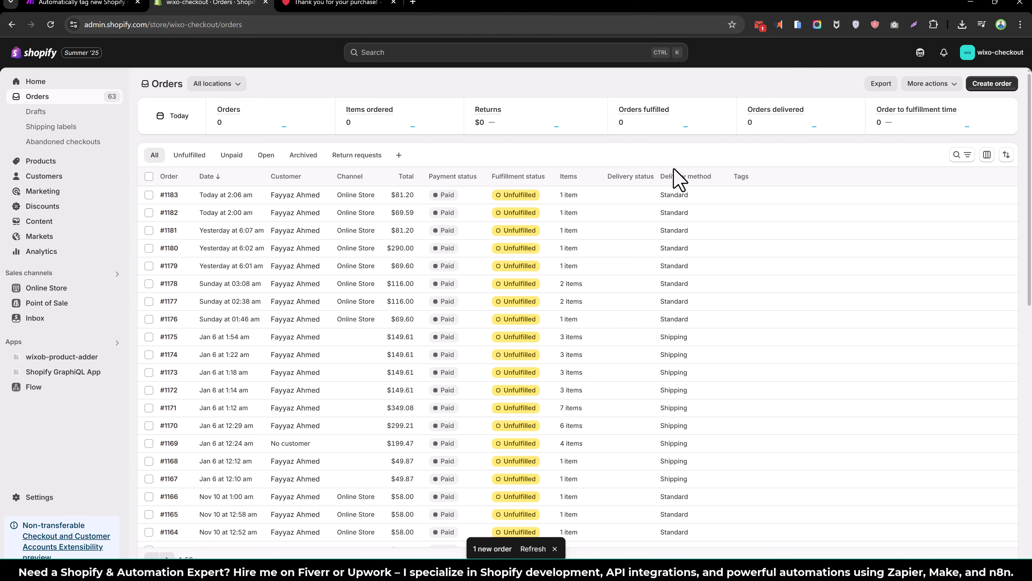
click(527, 549)
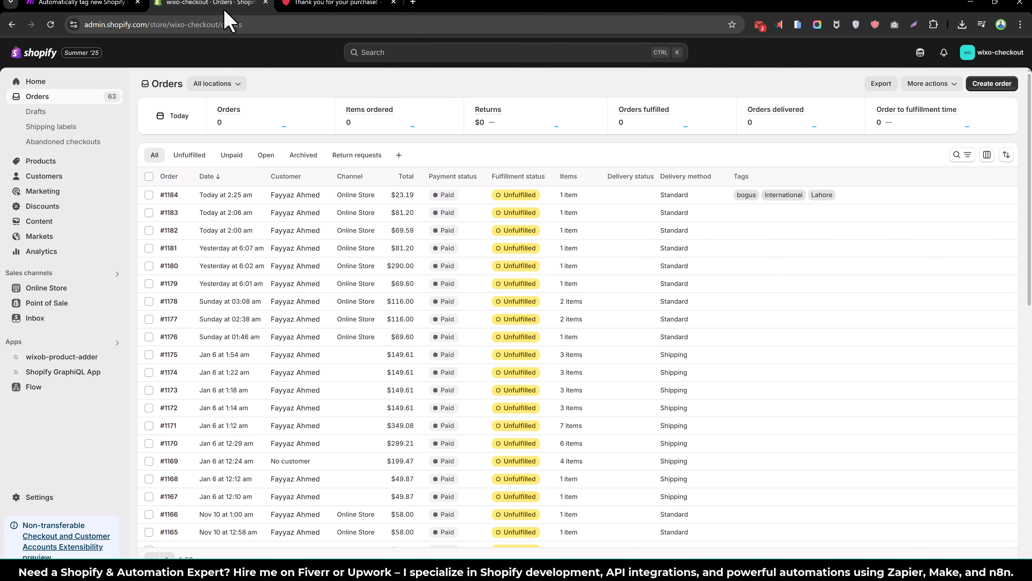
click(57, 5)
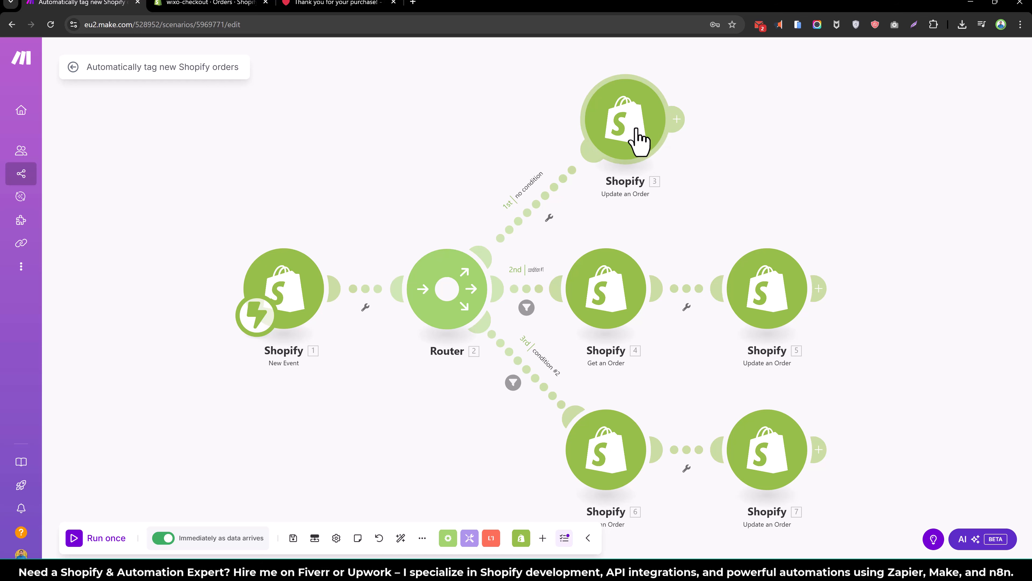
- Open the first route's Update an Order and add a third tag item
click(643, 137)
scroll(804, 307, down, 10)
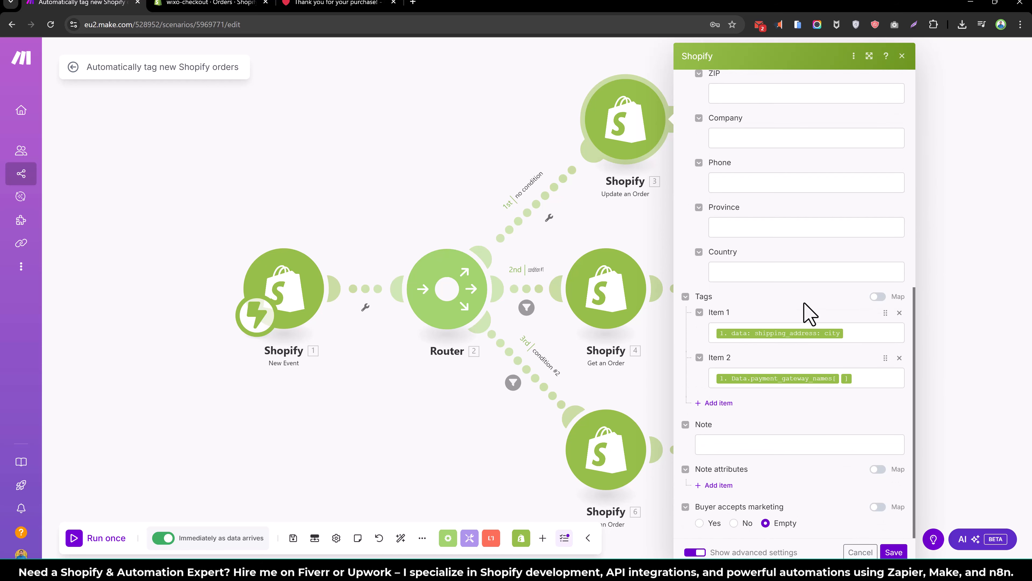
click(860, 335)
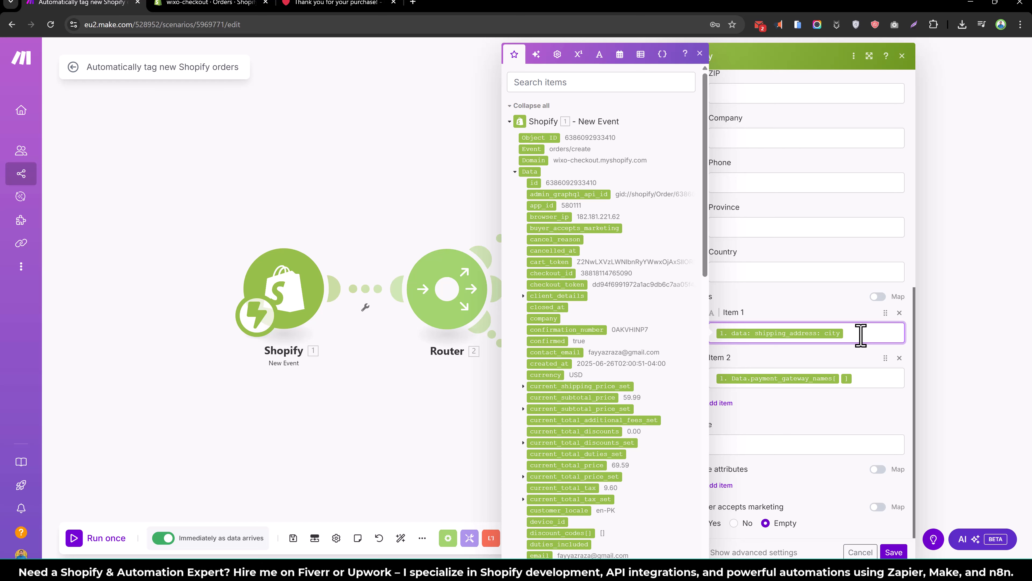
click(791, 427)
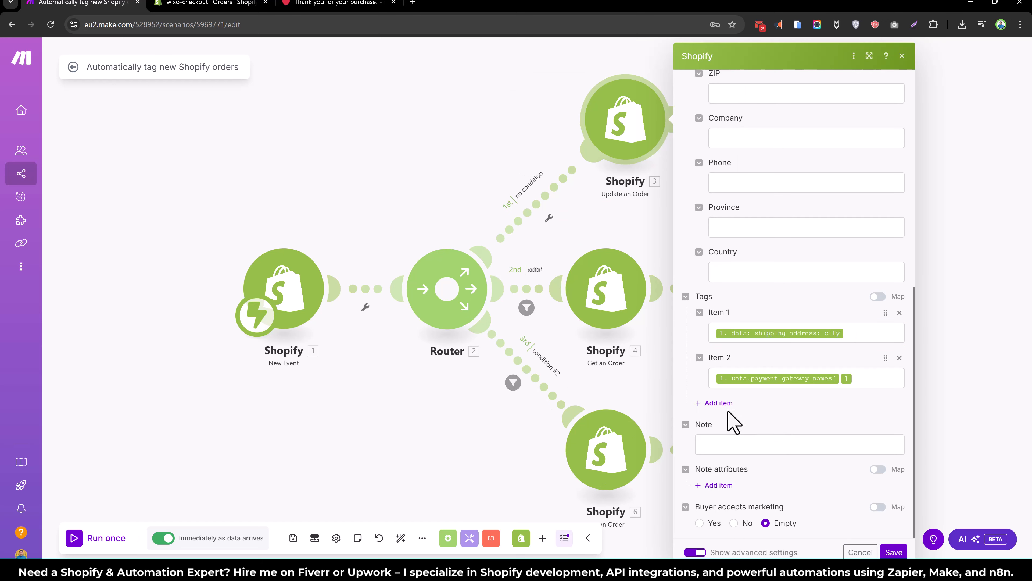
click(718, 402)
click(763, 423)
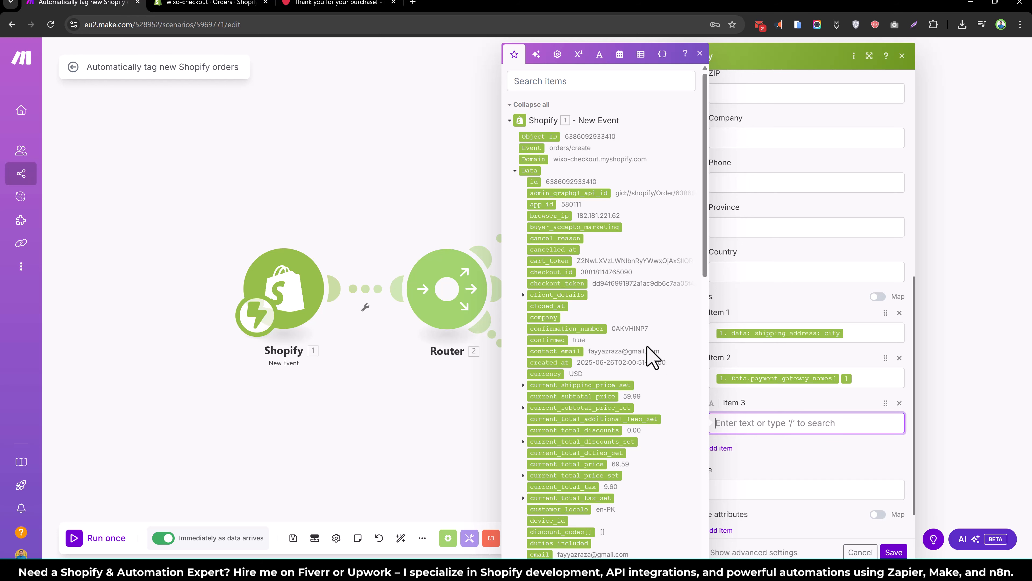
- Map the customer's default-address country into the third tag
scroll(652, 356, down, 1)
scroll(652, 356, down, 4)
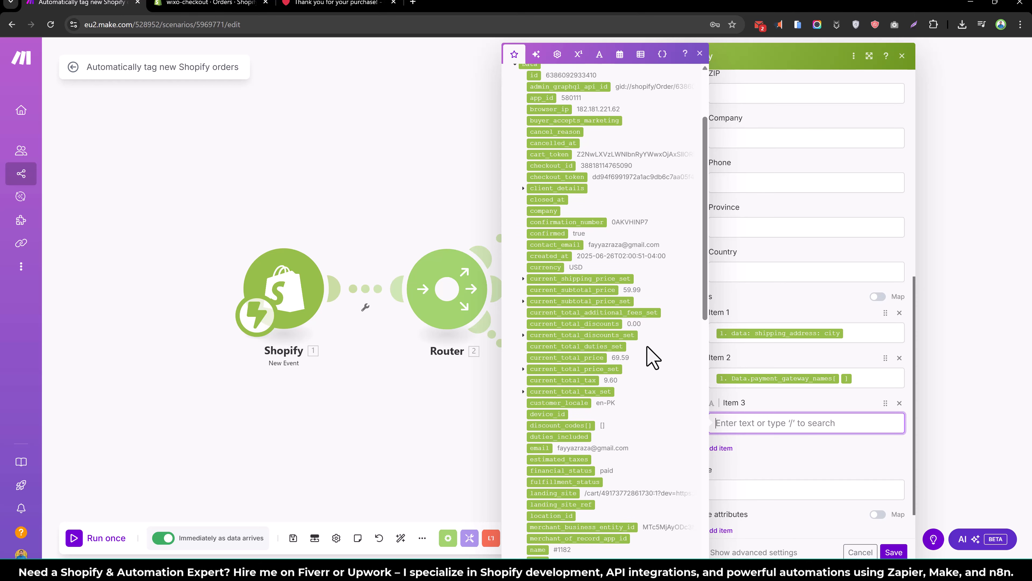
scroll(647, 346, down, 6)
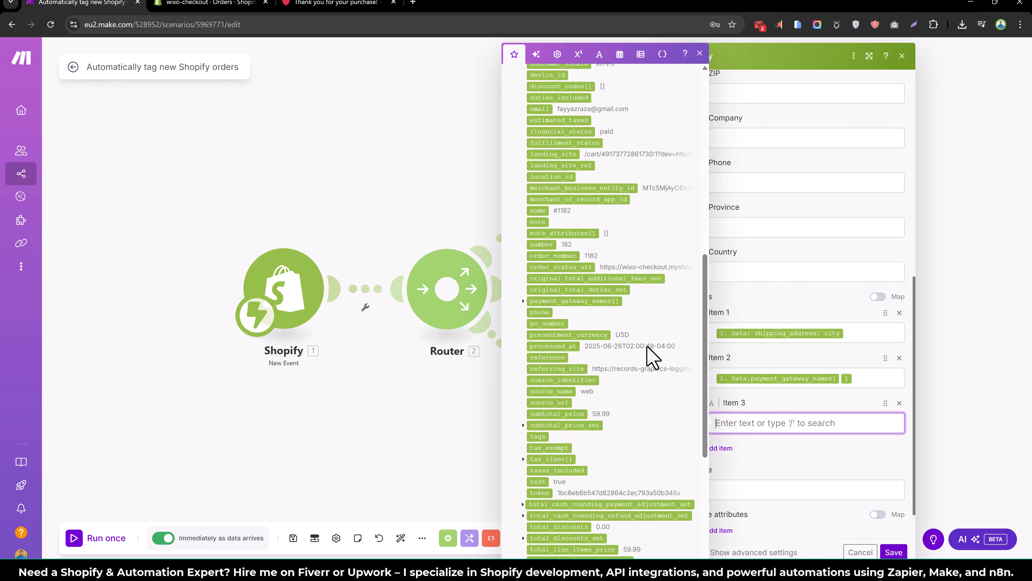
scroll(647, 346, down, 1)
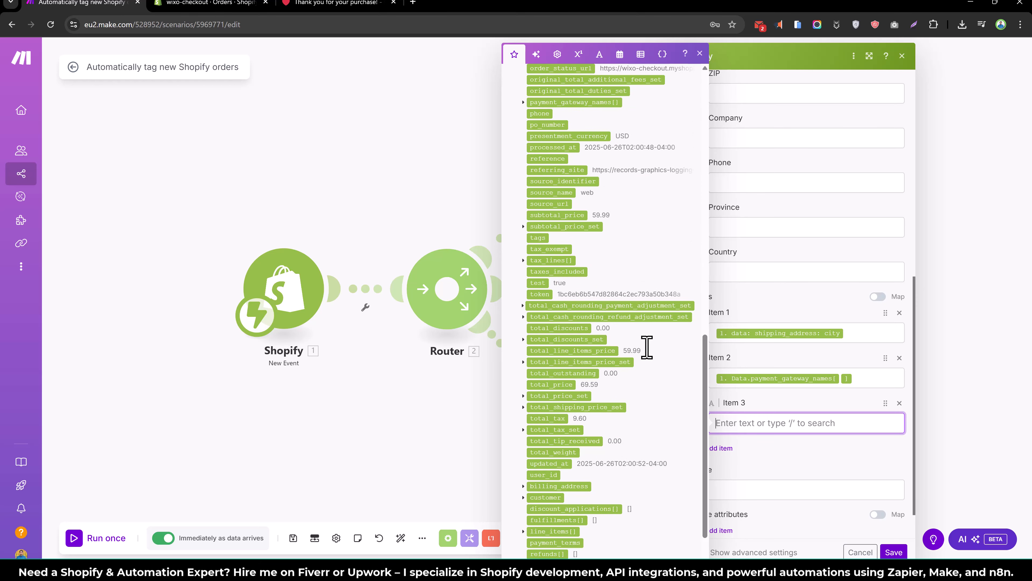
scroll(647, 346, down, 1)
scroll(648, 349, up, 9)
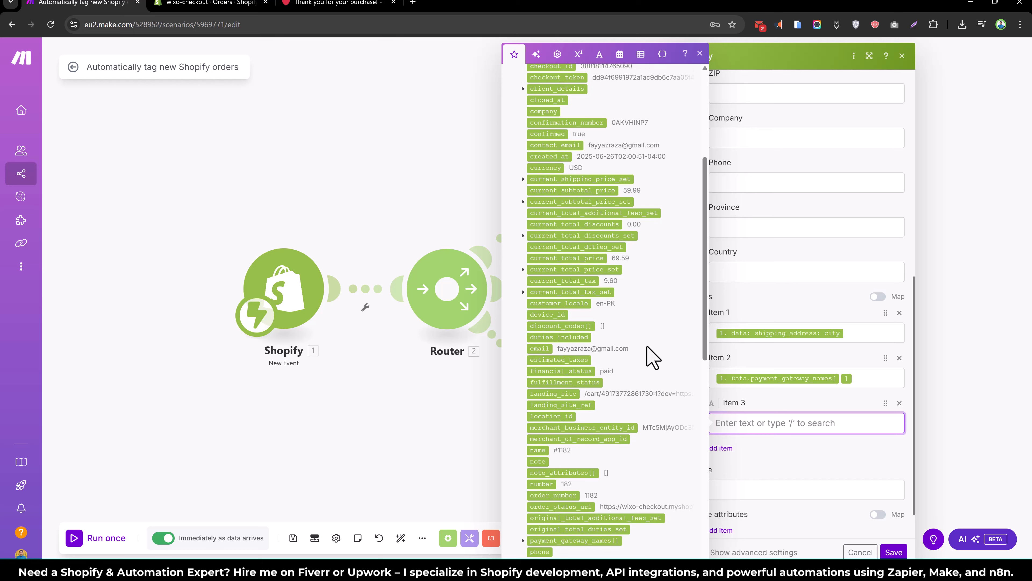
scroll(650, 356, up, 4)
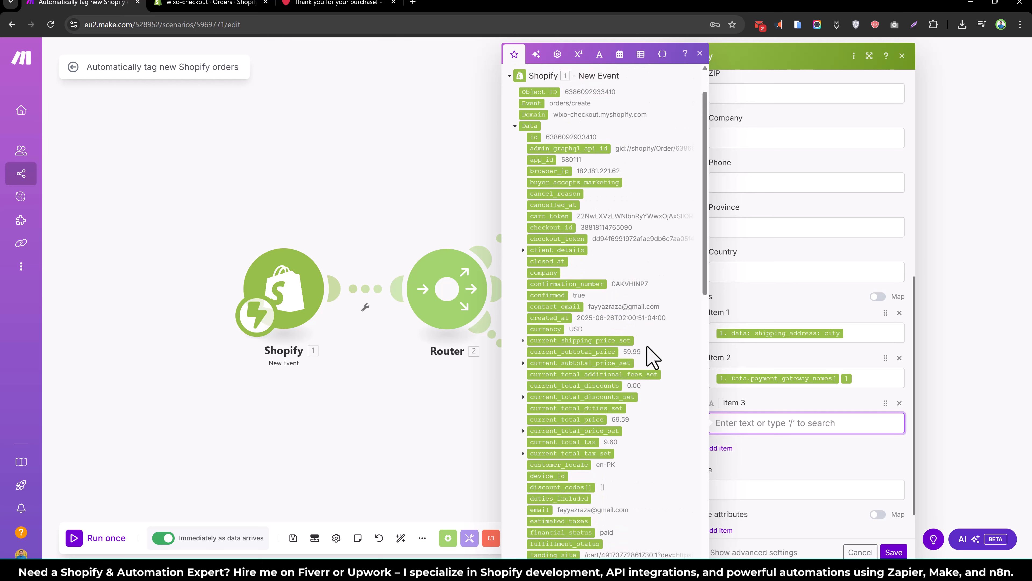
click(584, 82)
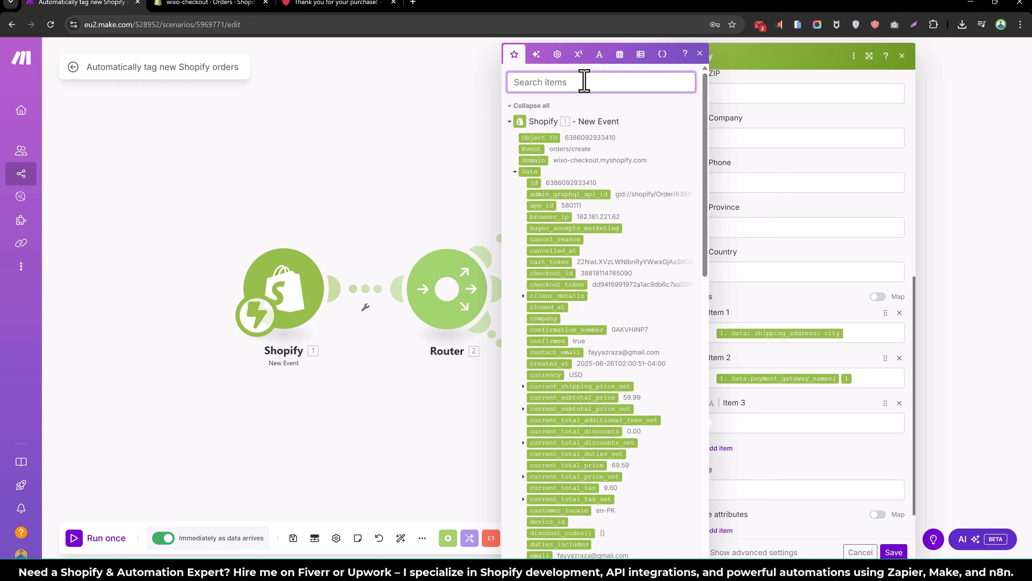
text(count)
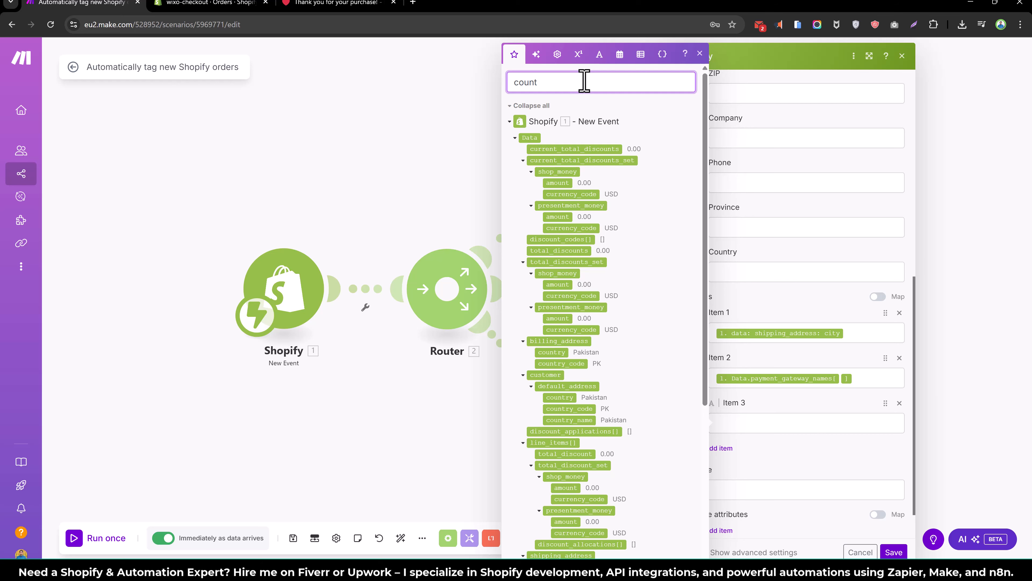
text(ry)
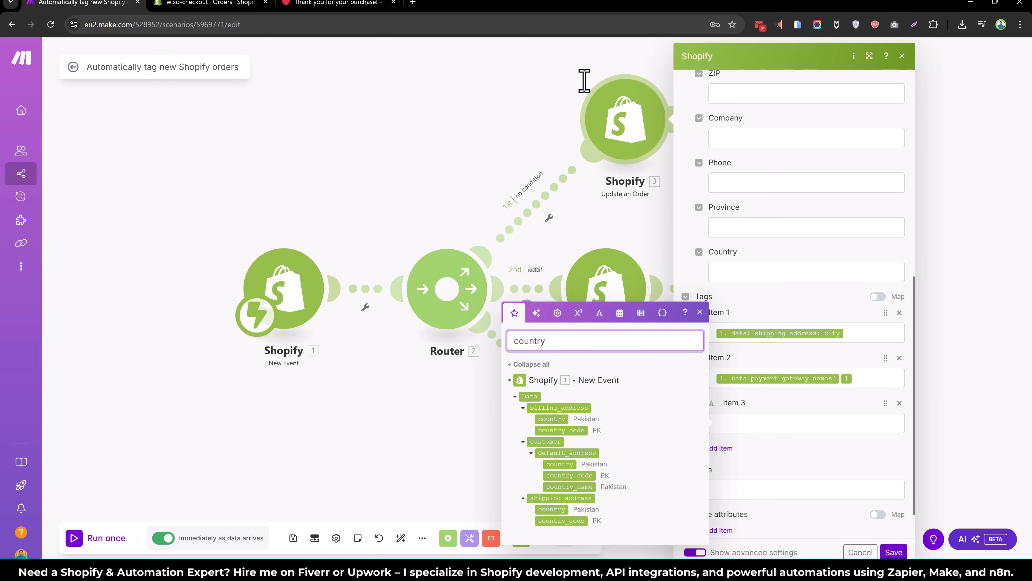
click(565, 464)
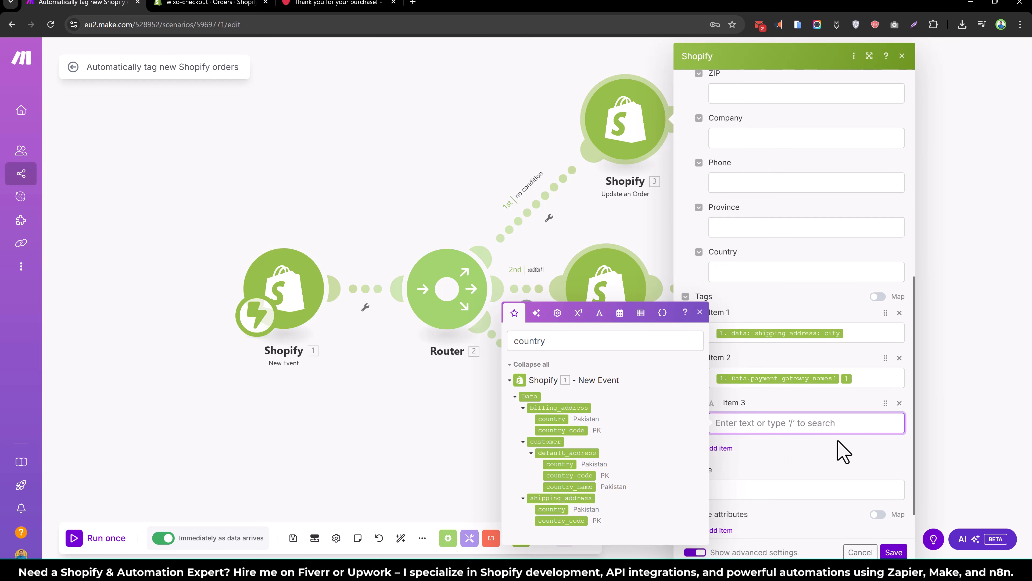
click(566, 465)
click(784, 470)
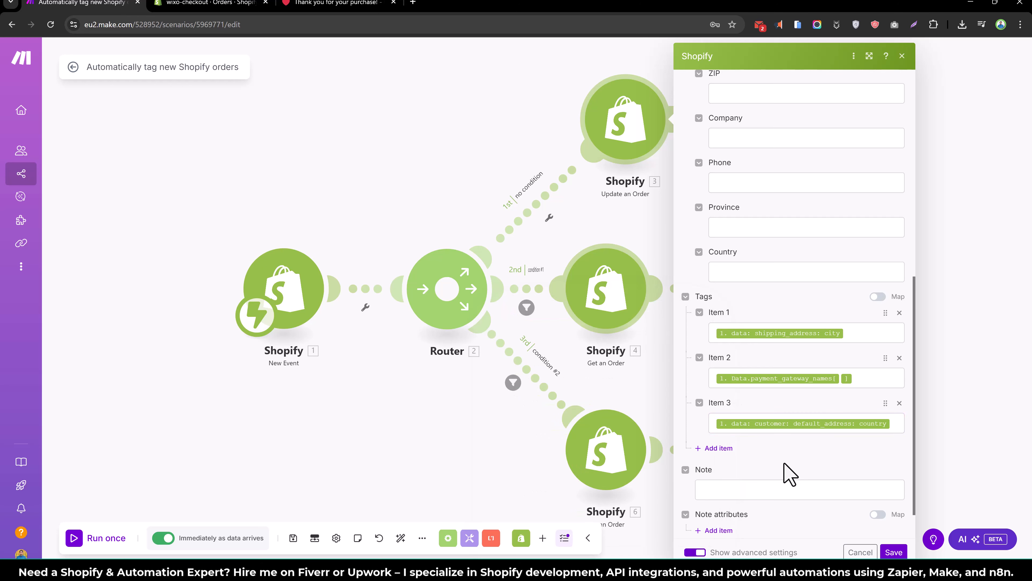
- Add a fourth tag mapped to the billing country code and save the settings
click(705, 449)
click(737, 466)
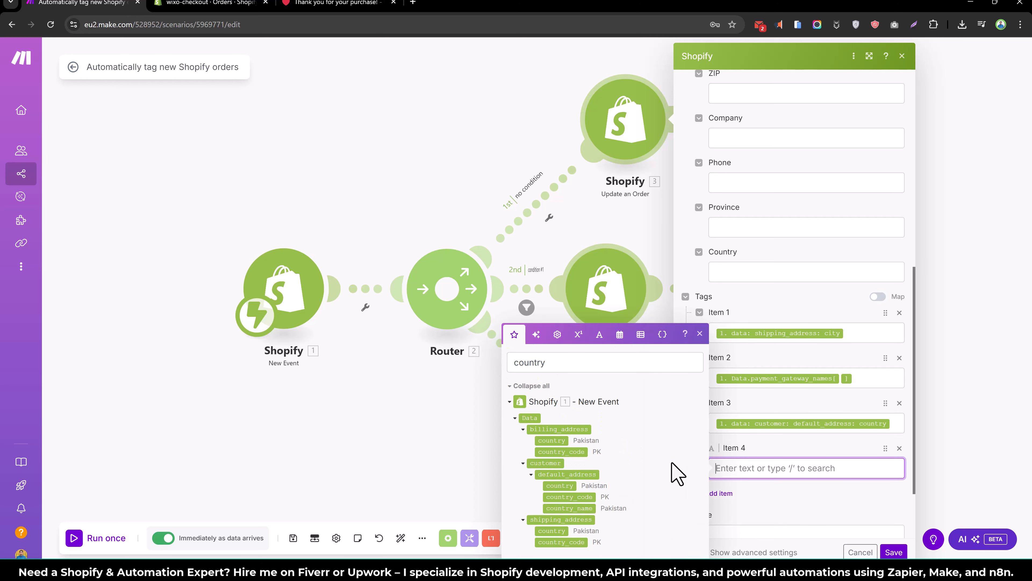
click(577, 453)
click(890, 553)
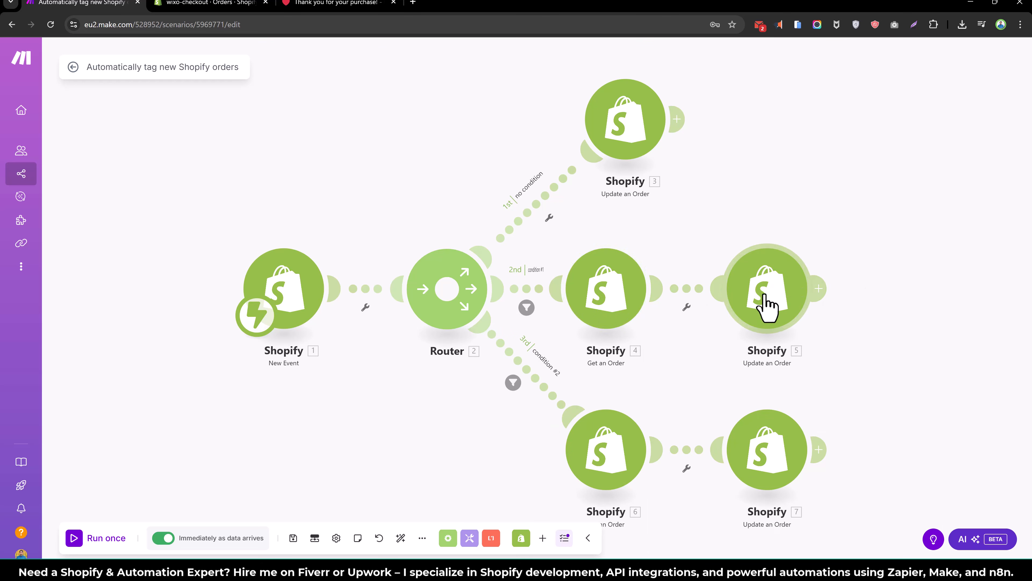
- Review the Tags field of the second route's order update without changes
click(772, 309)
scroll(884, 382, down, 7)
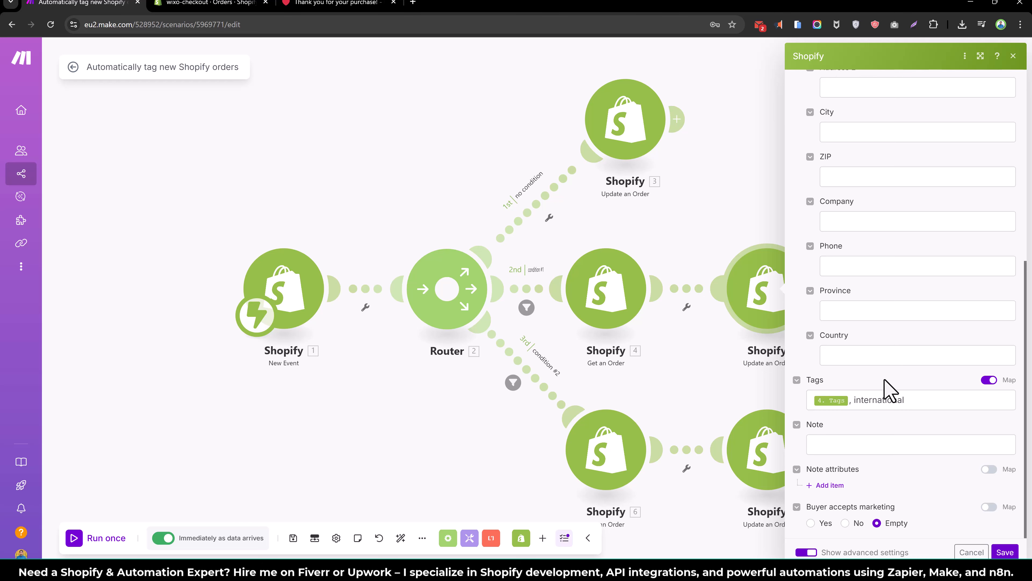
click(916, 402)
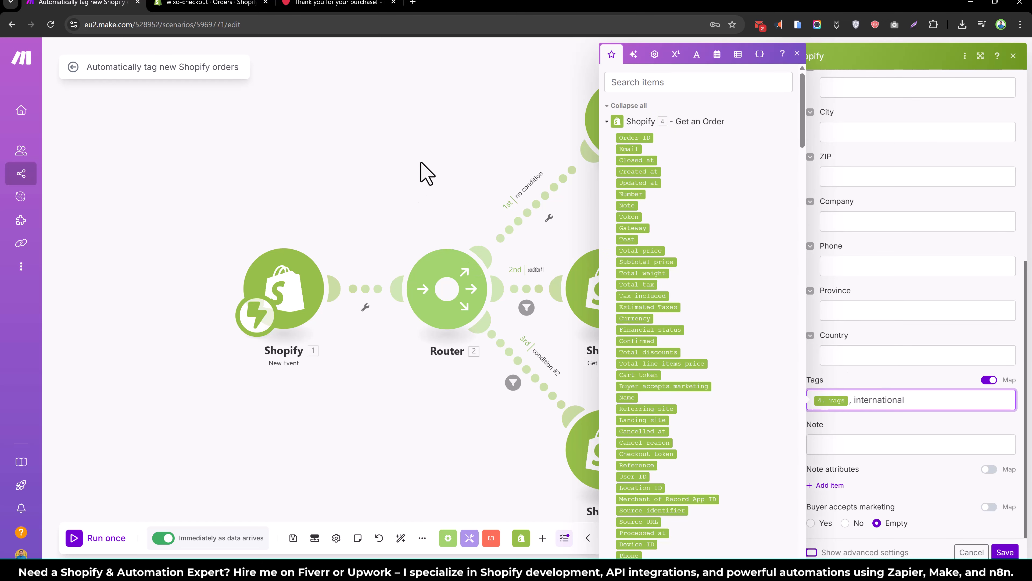
click(423, 173)
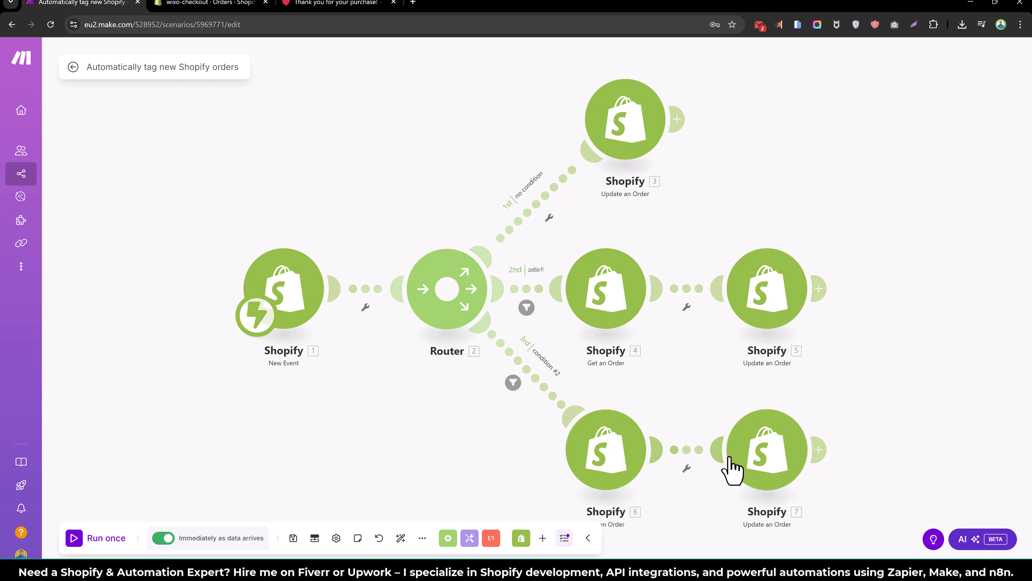
- Review the third route's order update tags, then switch to the order thank-you page tab
click(794, 440)
scroll(888, 448, down, 15)
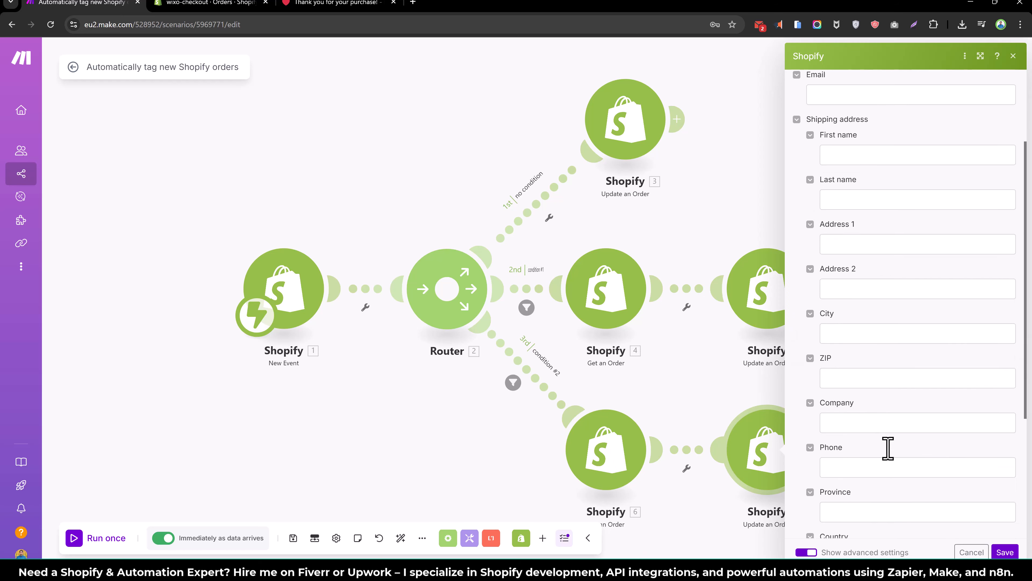
click(392, 189)
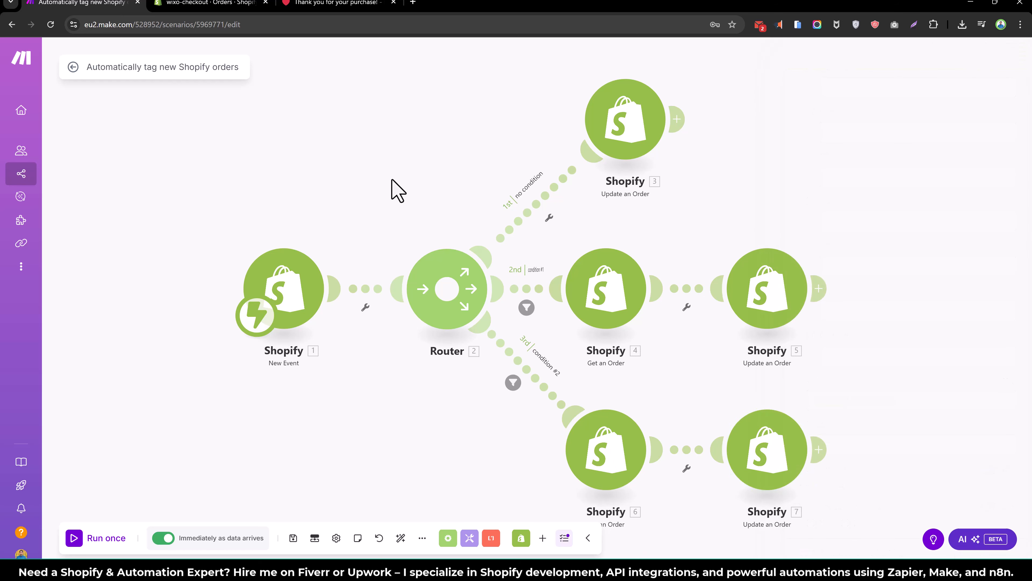
click(294, 4)
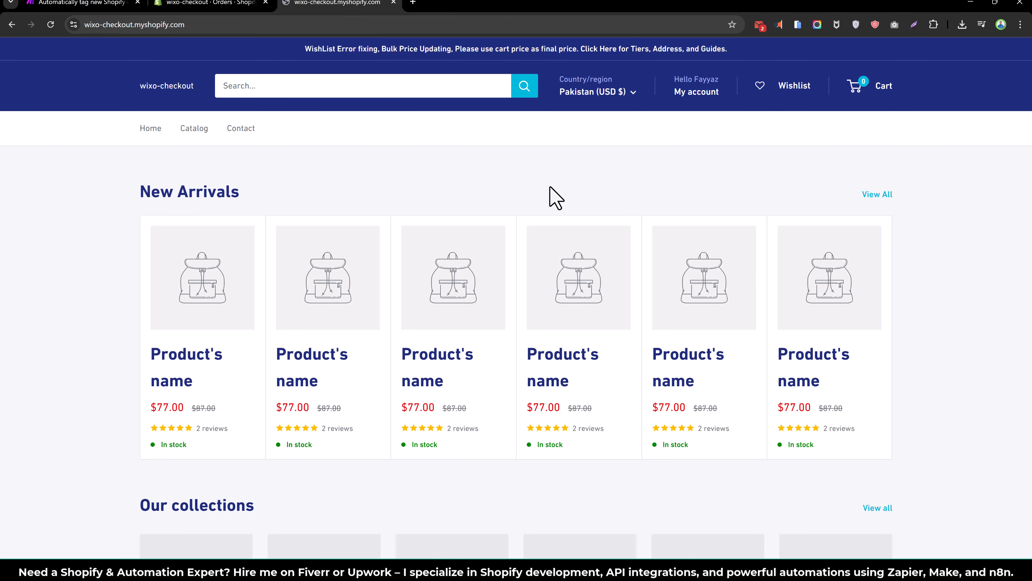
- Save the Make scenario and switch back to the storefront tab
click(85, 4)
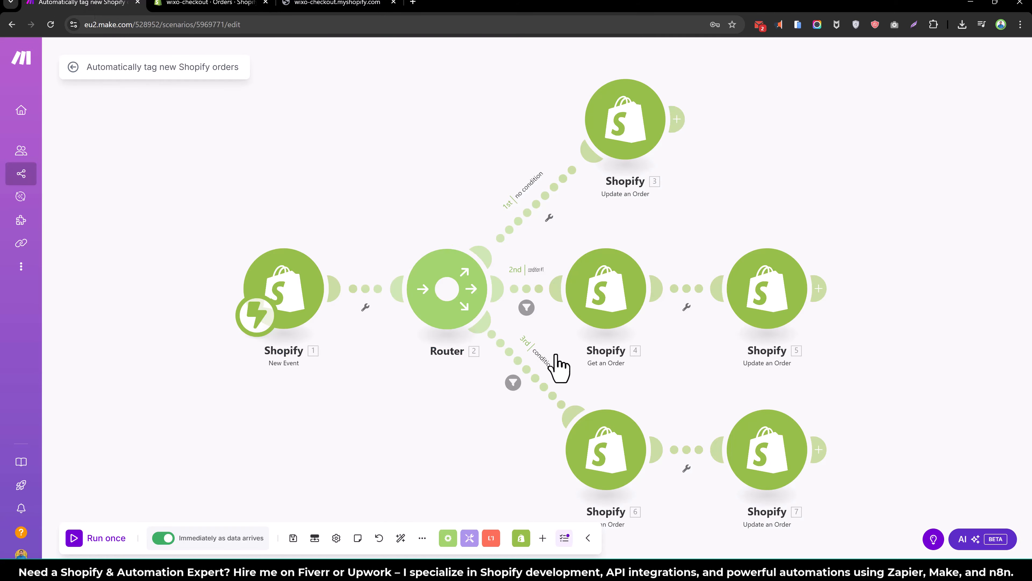
click(293, 538)
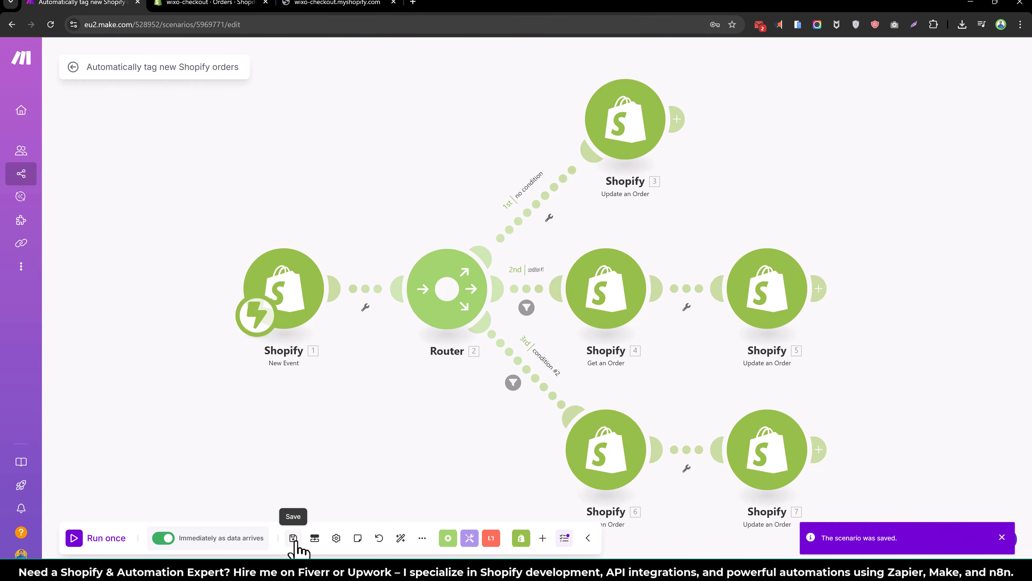
click(351, 6)
- Browse the catalog and add the Cream Sofa to the cart
click(199, 130)
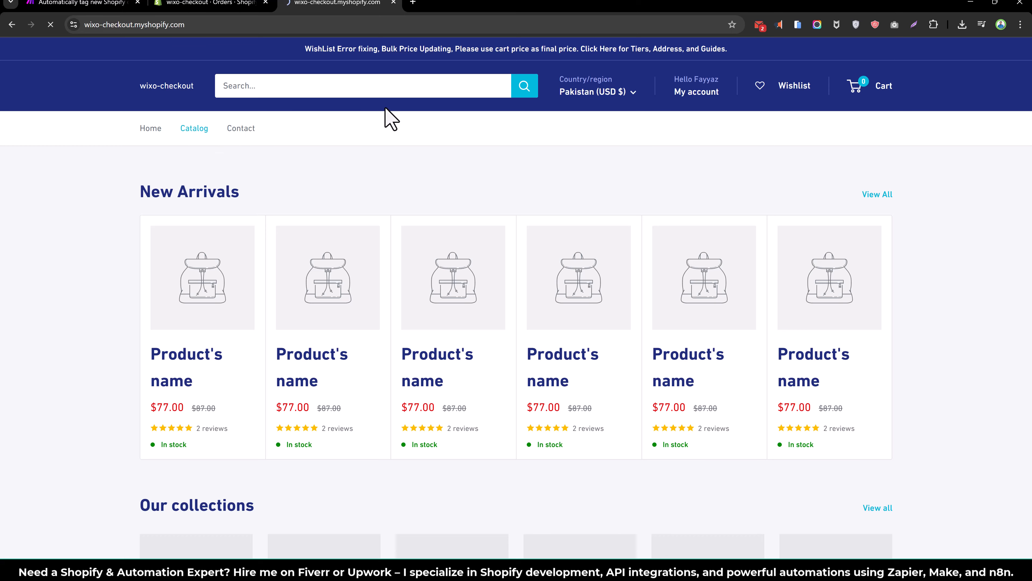
scroll(559, 244, down, 5)
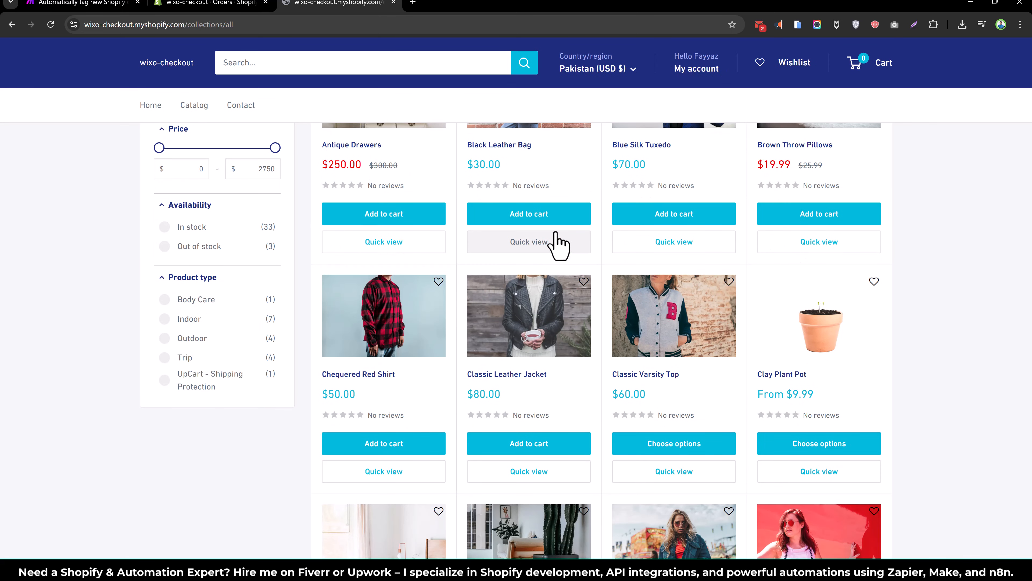
scroll(559, 244, down, 1)
scroll(559, 244, up, 2)
scroll(558, 244, down, 5)
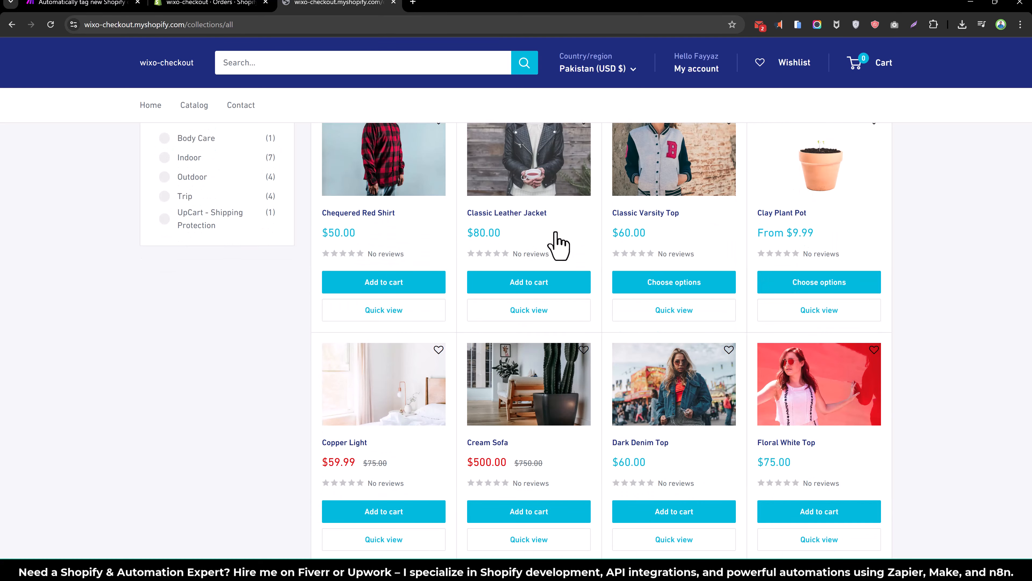
scroll(528, 301, down, 2)
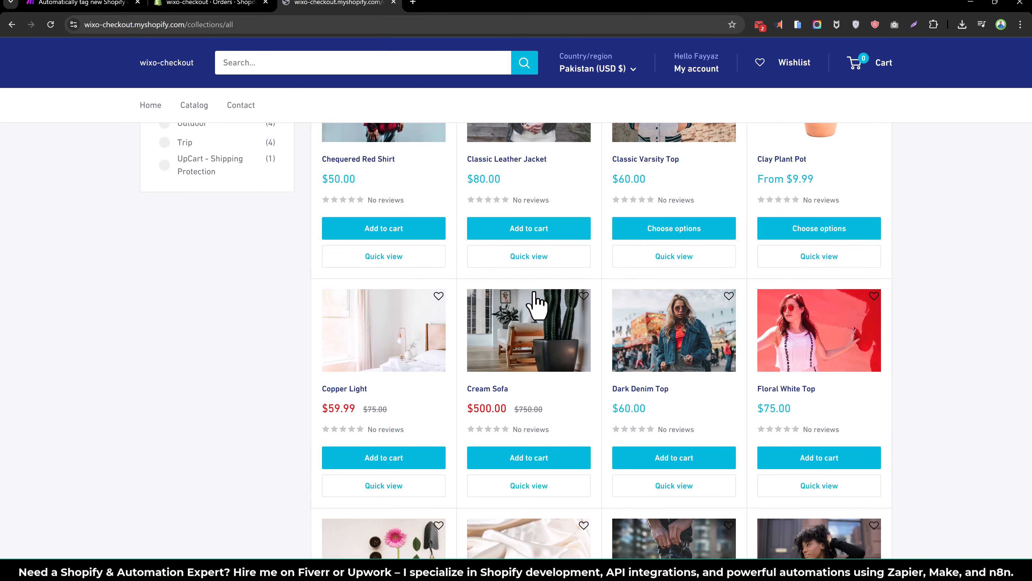
scroll(535, 292, down, 8)
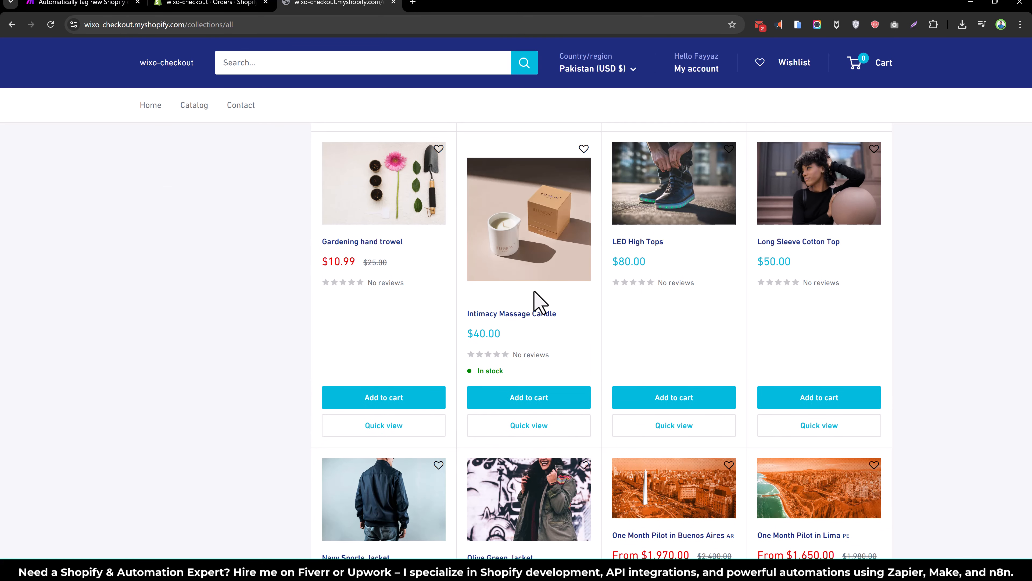
scroll(535, 293, down, 6)
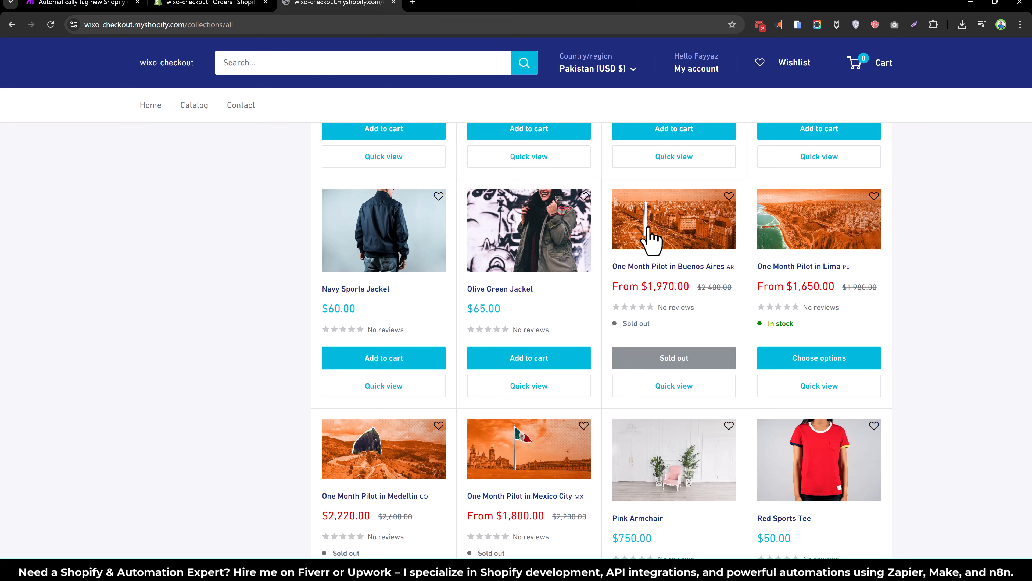
scroll(650, 240, down, 4)
scroll(651, 241, up, 14)
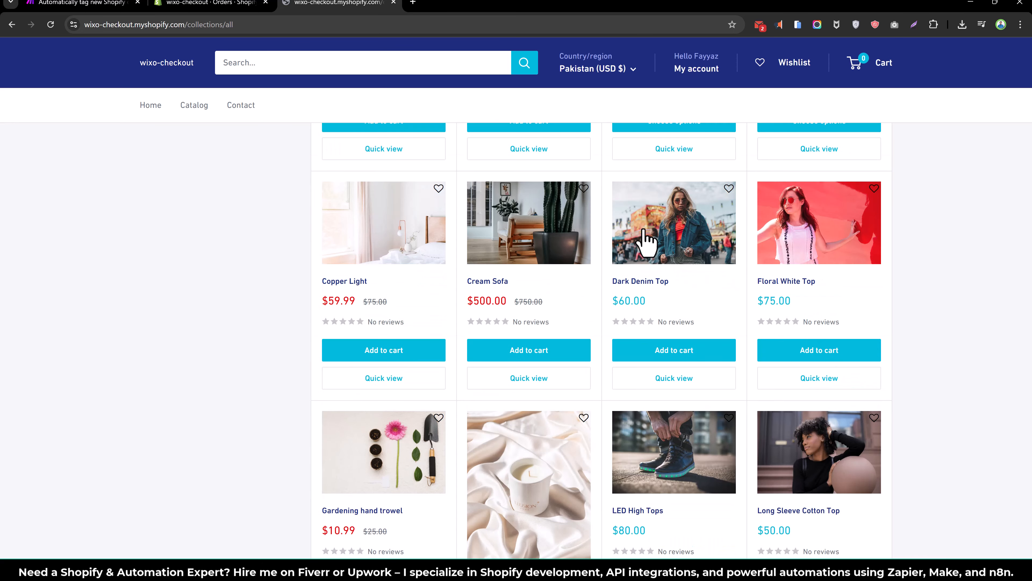
scroll(646, 240, up, 1)
click(547, 293)
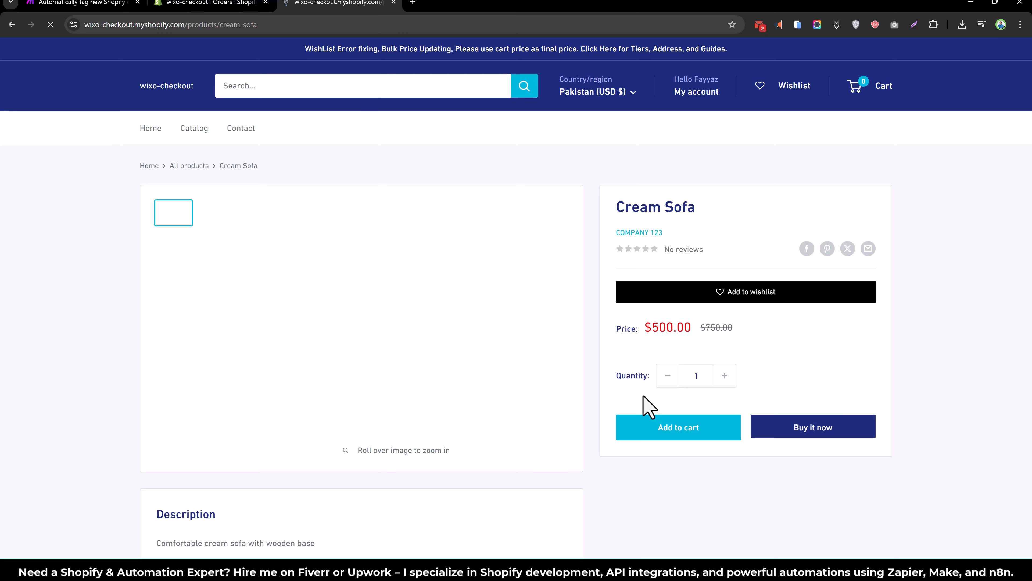
click(699, 427)
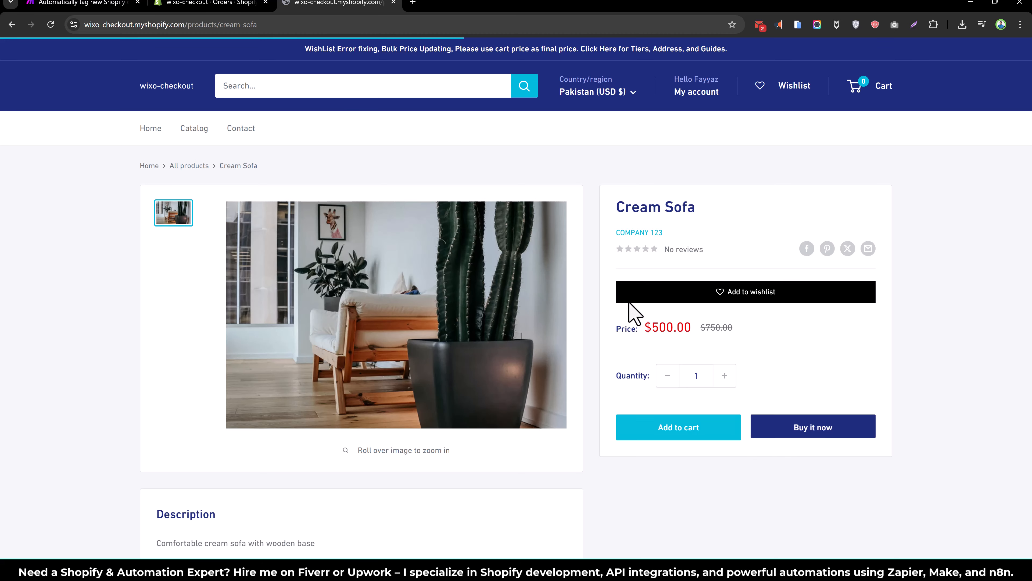
- Add the Brown Throw Pillows to the cart and proceed to checkout
click(194, 128)
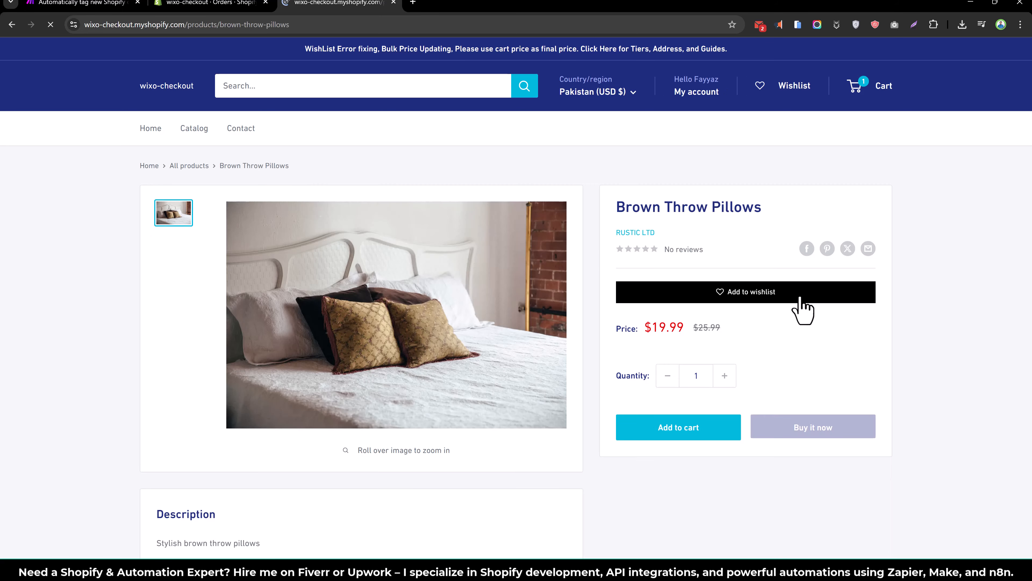
click(691, 437)
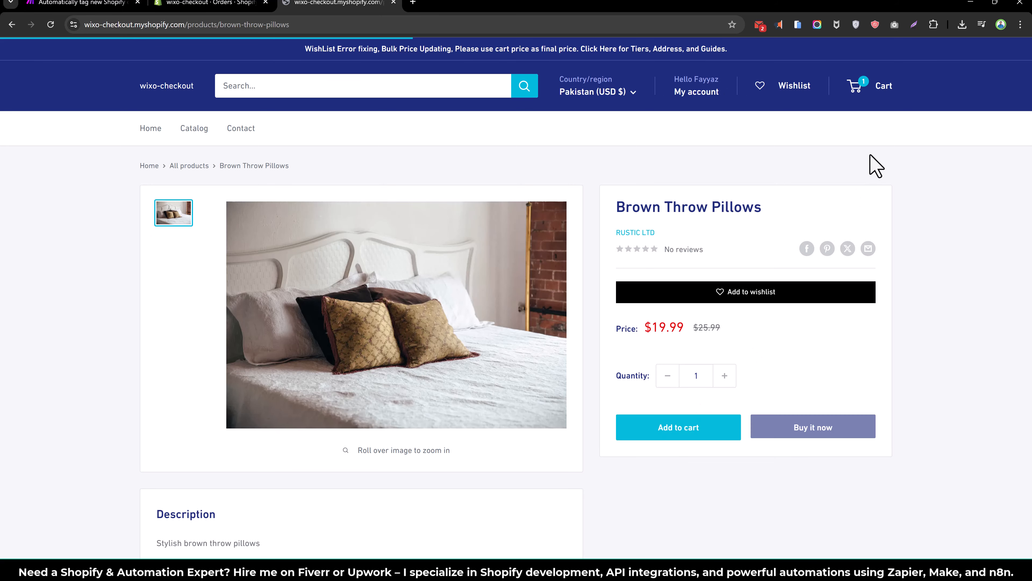
click(851, 94)
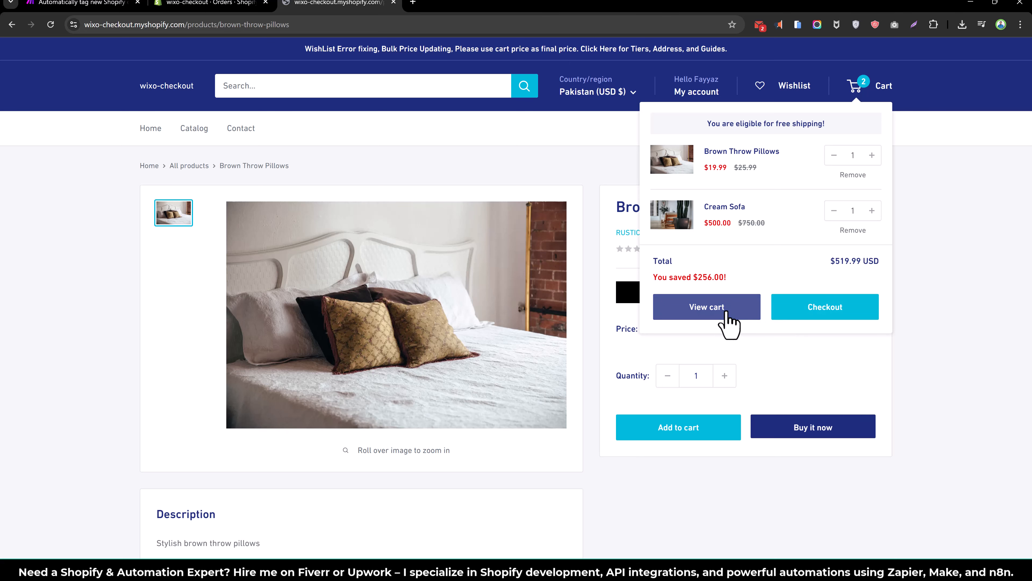
click(793, 311)
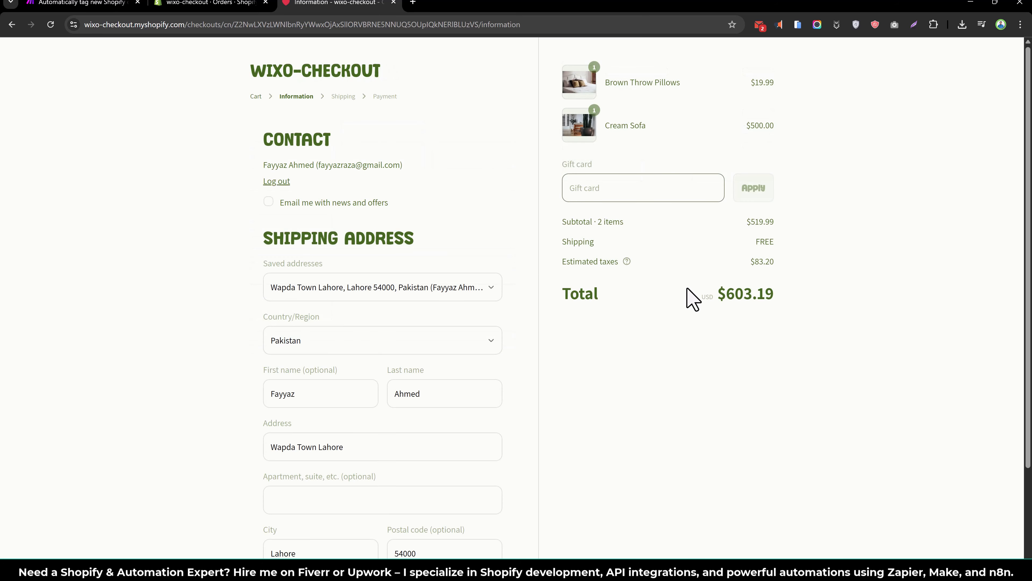
- Continue through shipping to payment and place the order with Cash on Delivery
scroll(352, 376, down, 3)
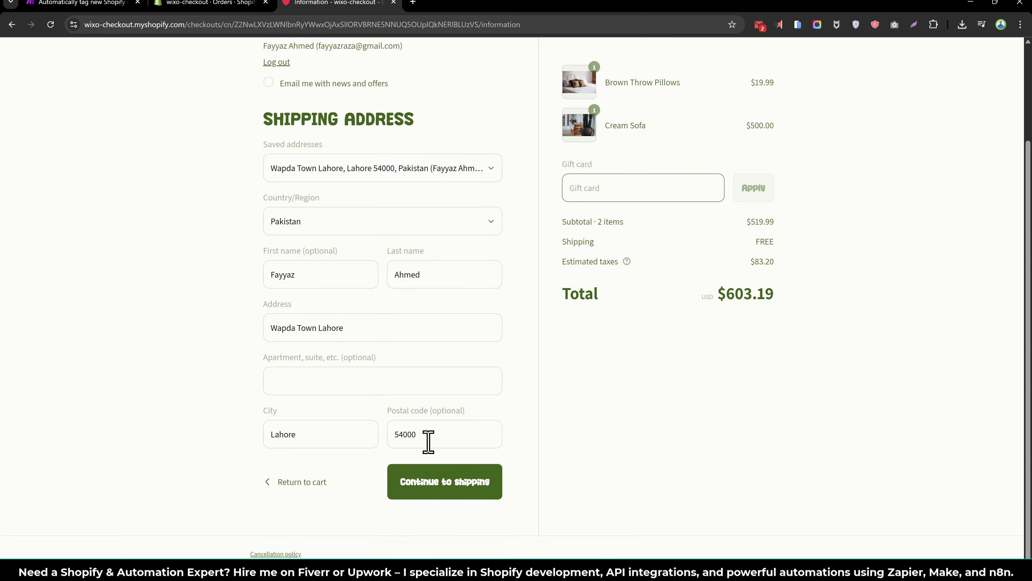
click(463, 481)
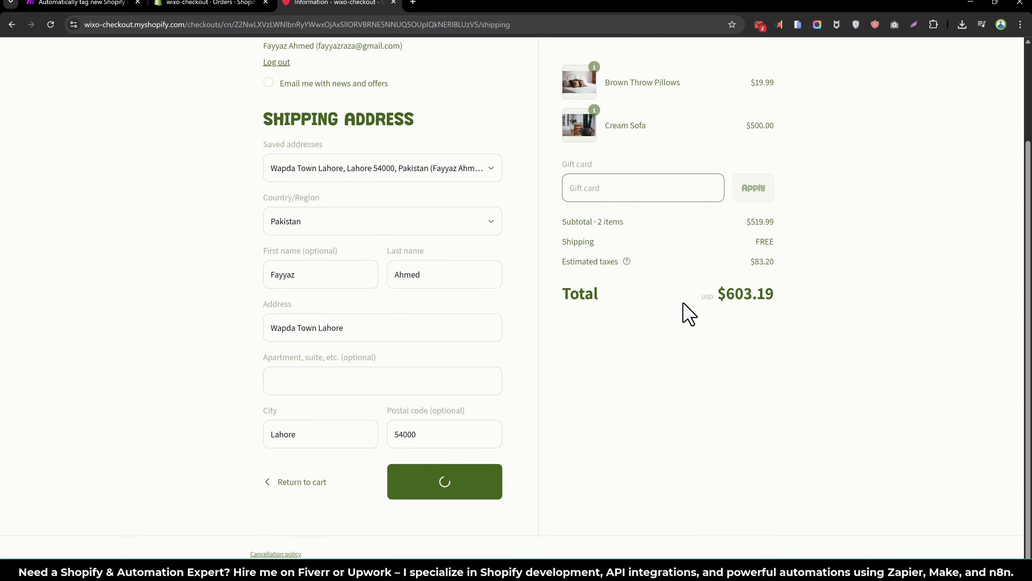
click(468, 315)
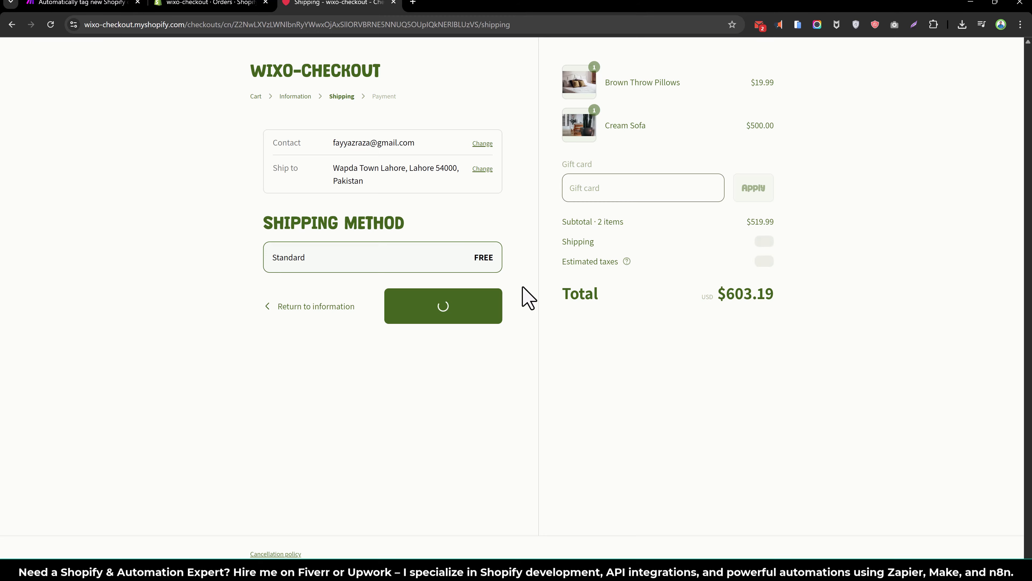
scroll(349, 321, down, 5)
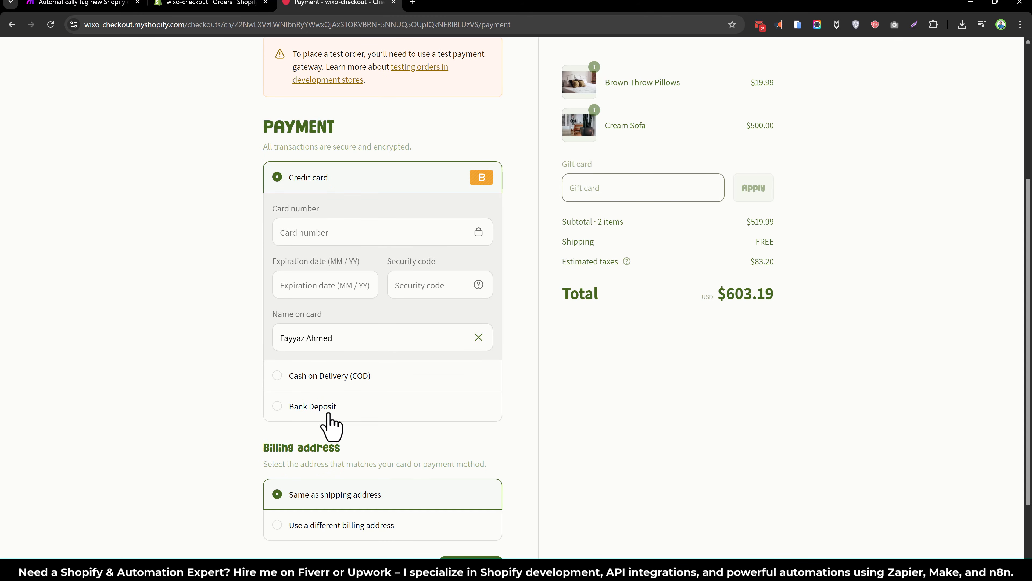
click(324, 380)
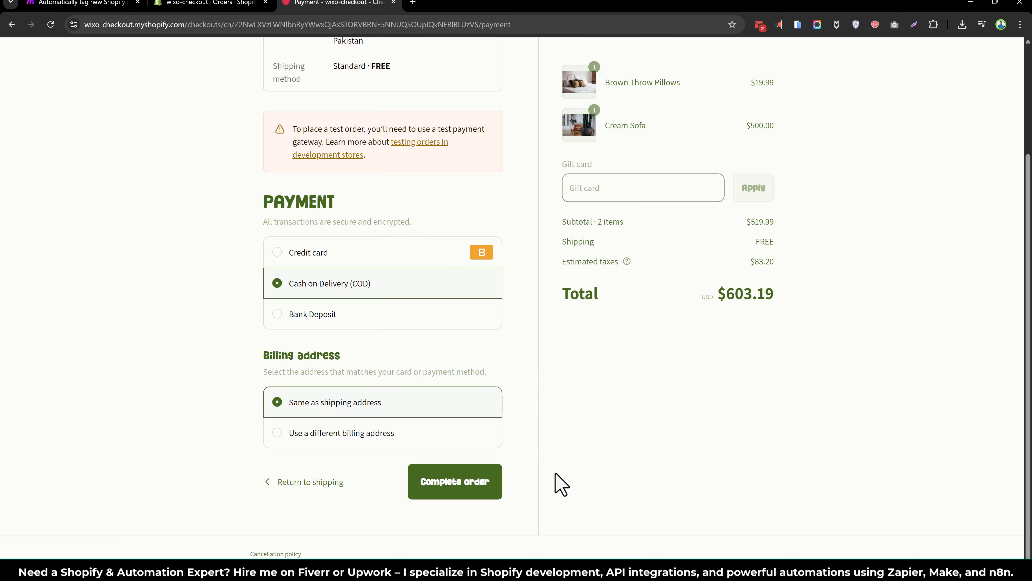
click(473, 492)
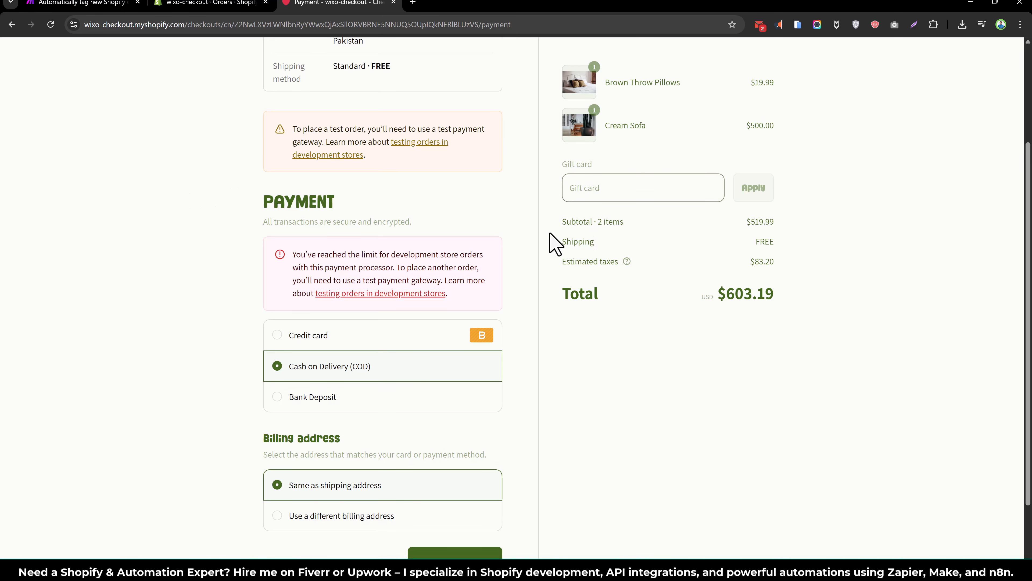
- Choose credit card payment and enter test card number 1, expiry 03/30 and a security code
scroll(398, 309, down, 1)
click(310, 345)
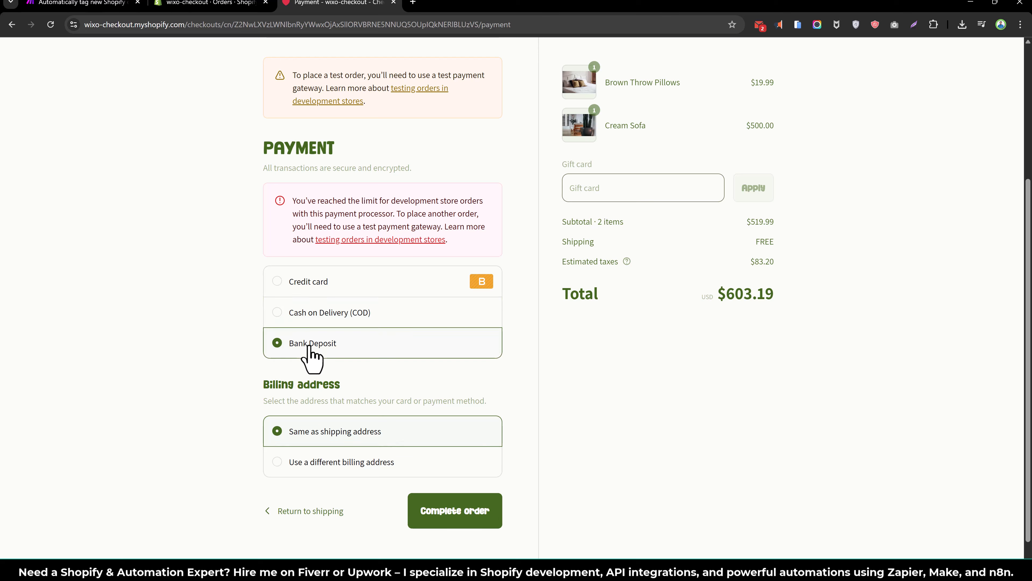
click(308, 282)
click(335, 338)
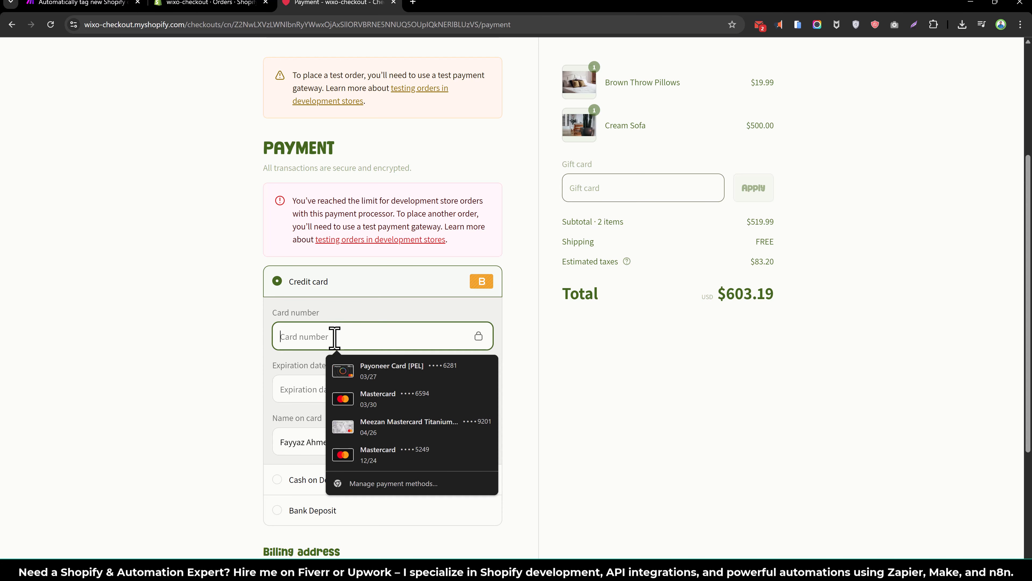
text(1)
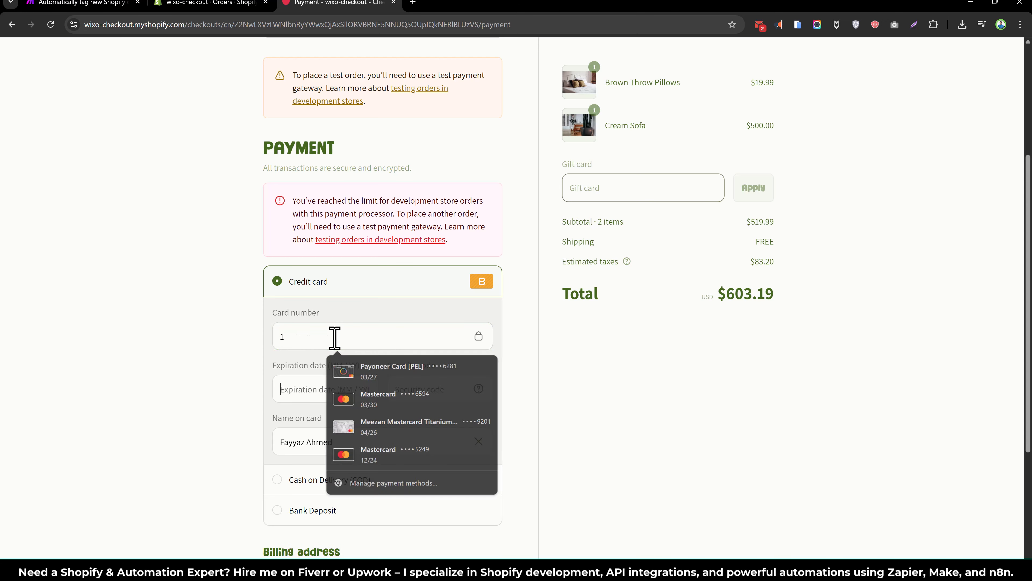
key(Tab)
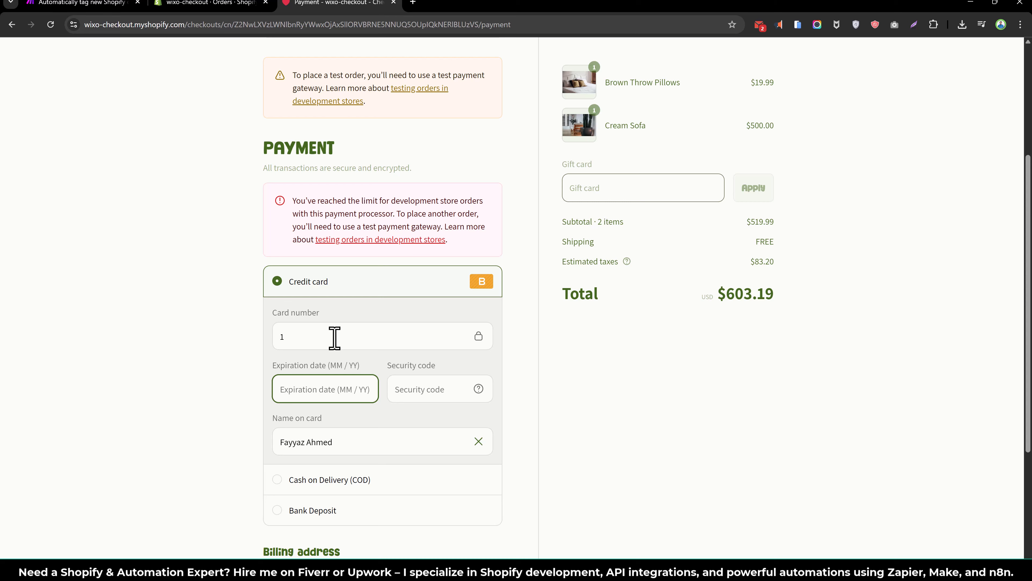
text(03 / 30)
key(Tab)
text(564)
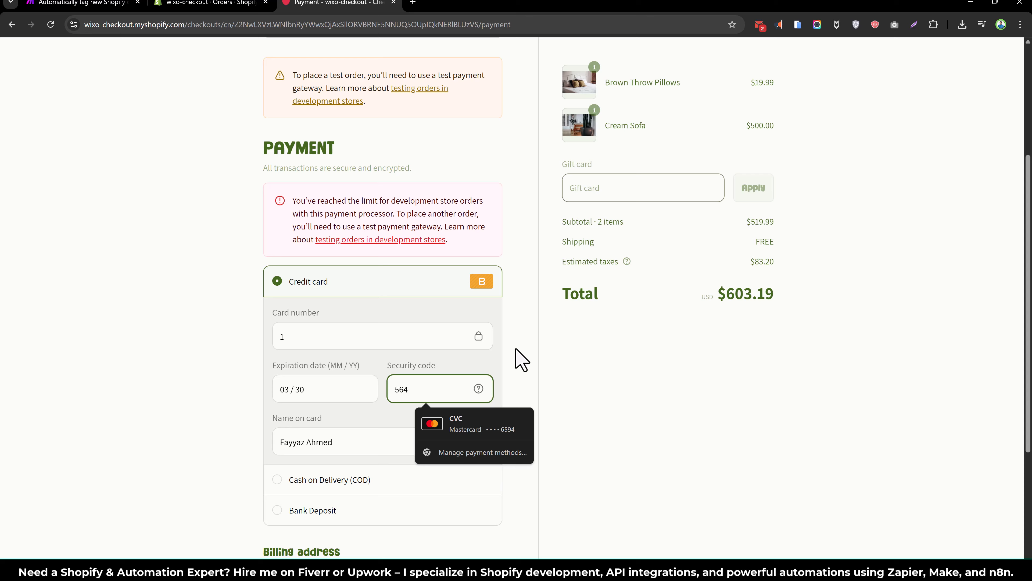
- Pay for the $603.19 order and review the thank-you confirmation page
click(681, 397)
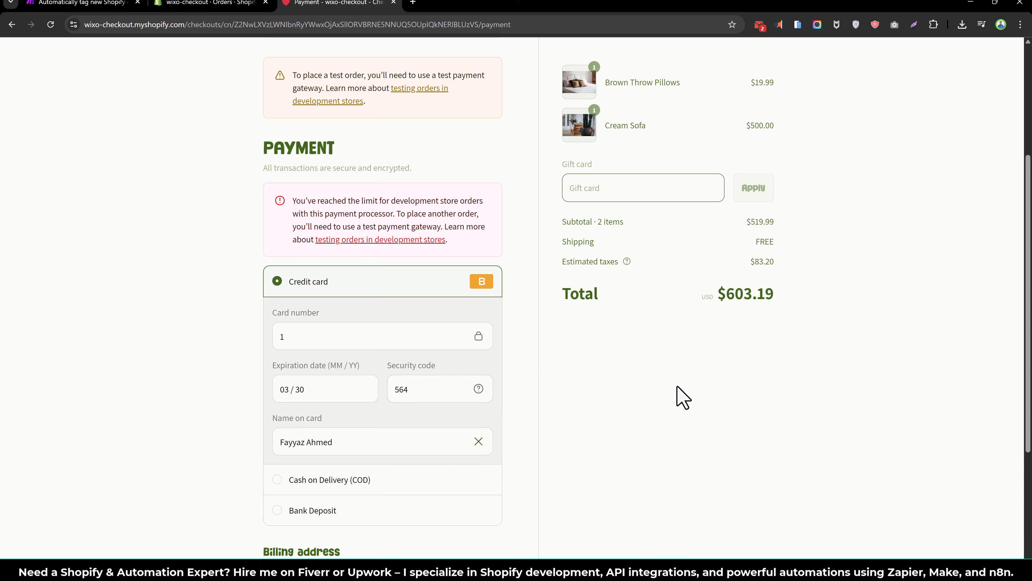
scroll(652, 402, down, 3)
click(469, 493)
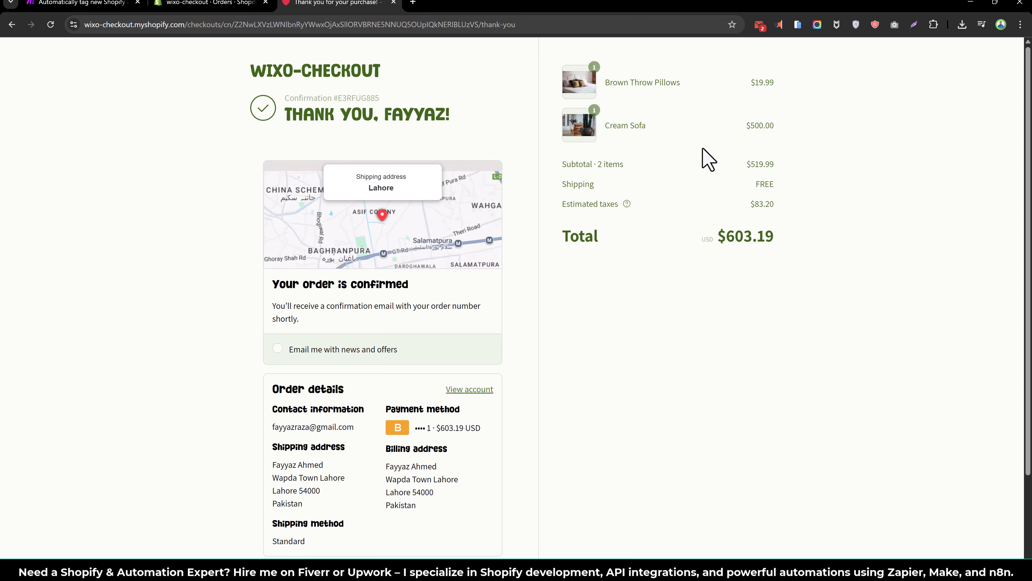
scroll(684, 369, down, 3)
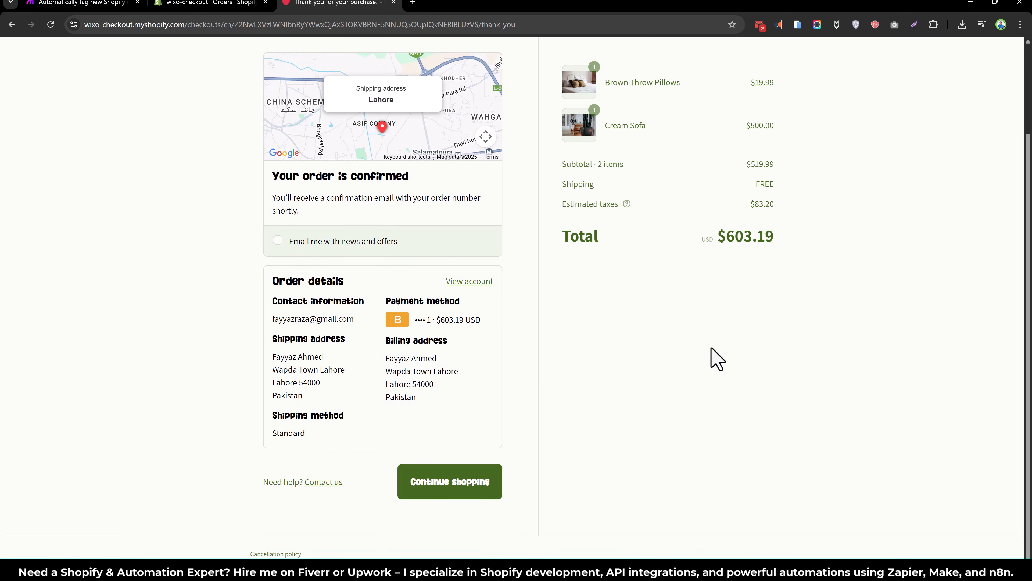
- Refresh Shopify orders to verify order #1185 is tagged Lahore, Pakistan, PK and international, then return to Make
click(224, 4)
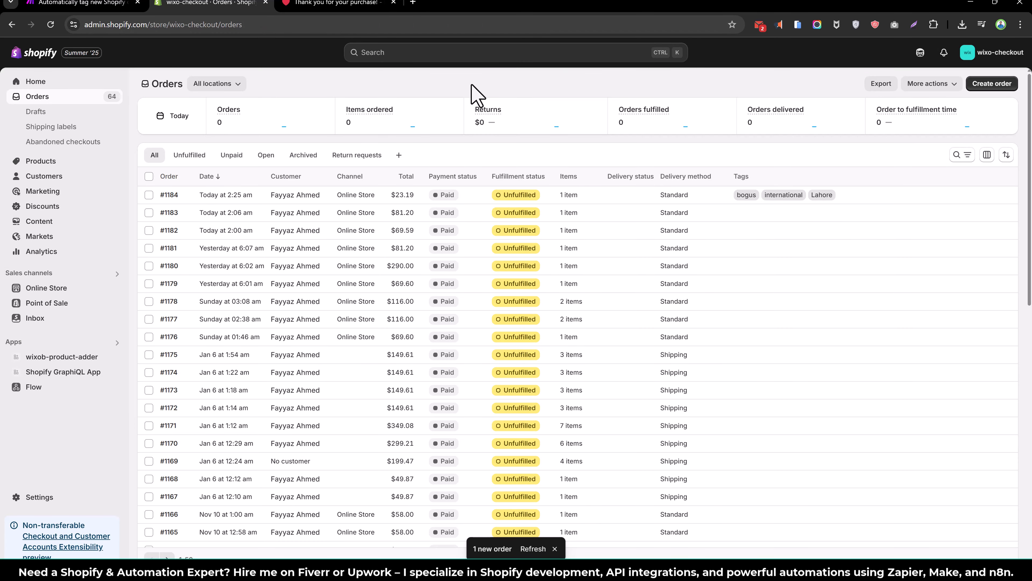
click(532, 548)
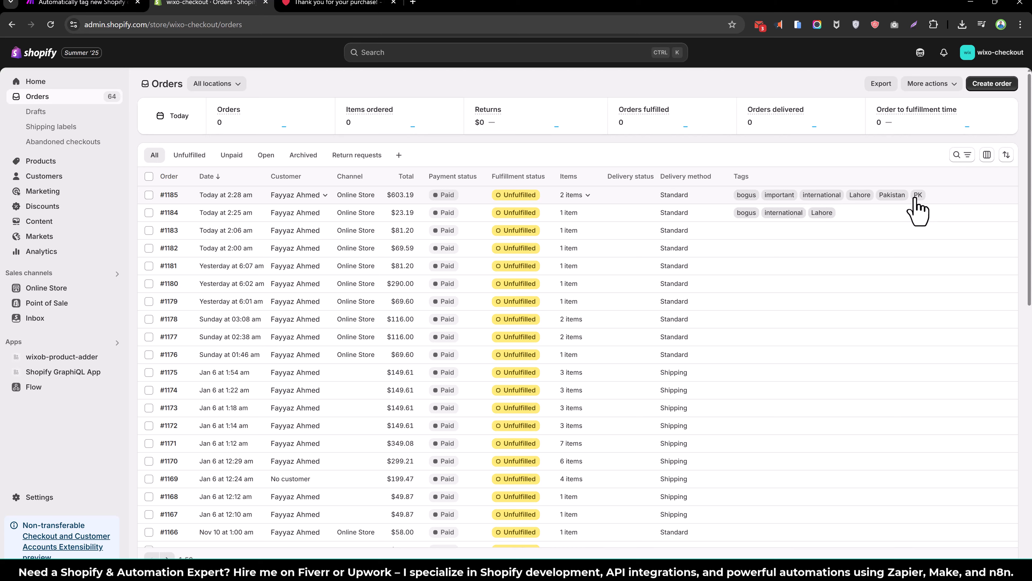
click(65, 5)
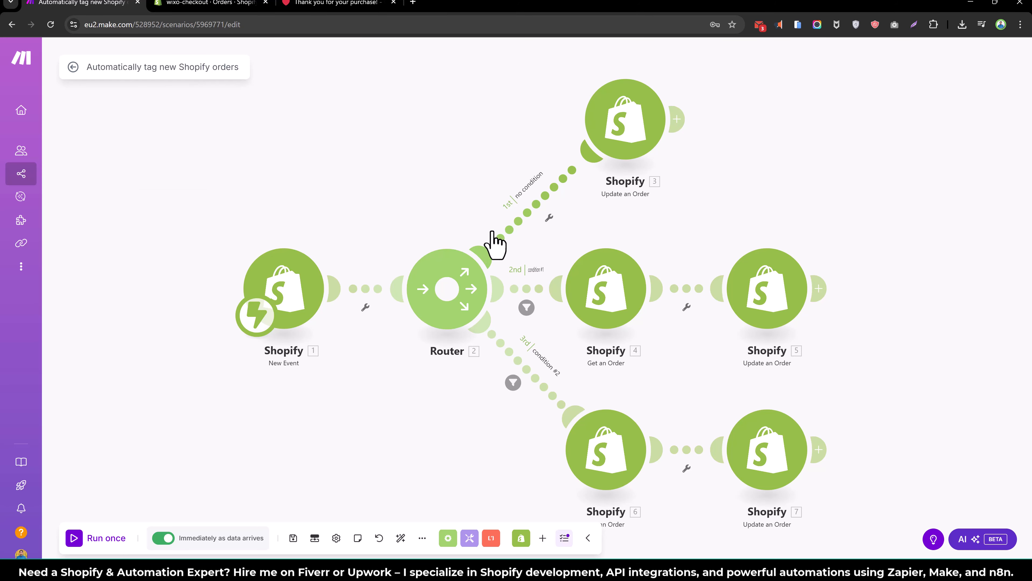